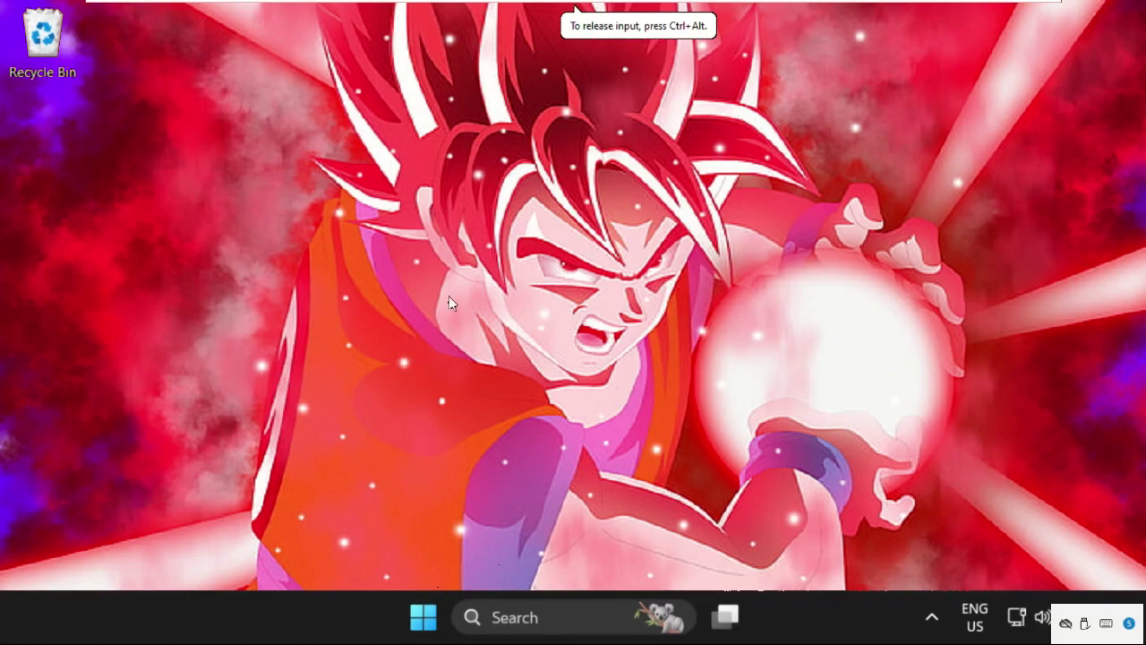
Step: Launch Registry Editor by running regedit and allow it to make changes to the device
right_click(423, 615)
left_click(396, 529)
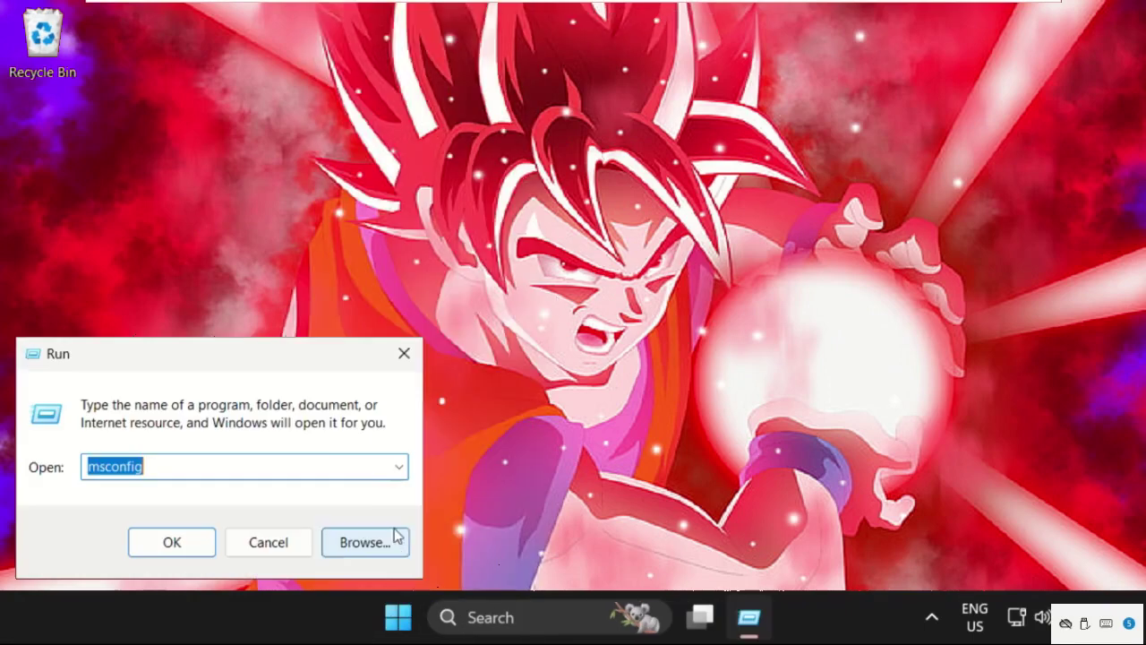
left_click_drag(263, 380, 662, 232)
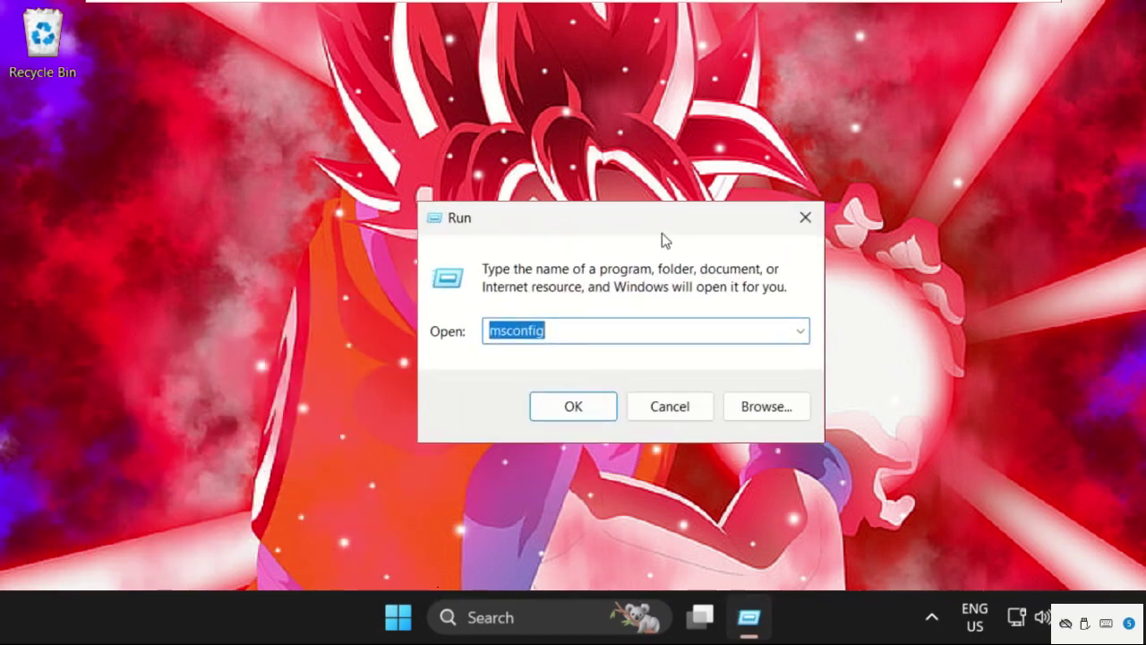
key("BackSpace")
type("reg")
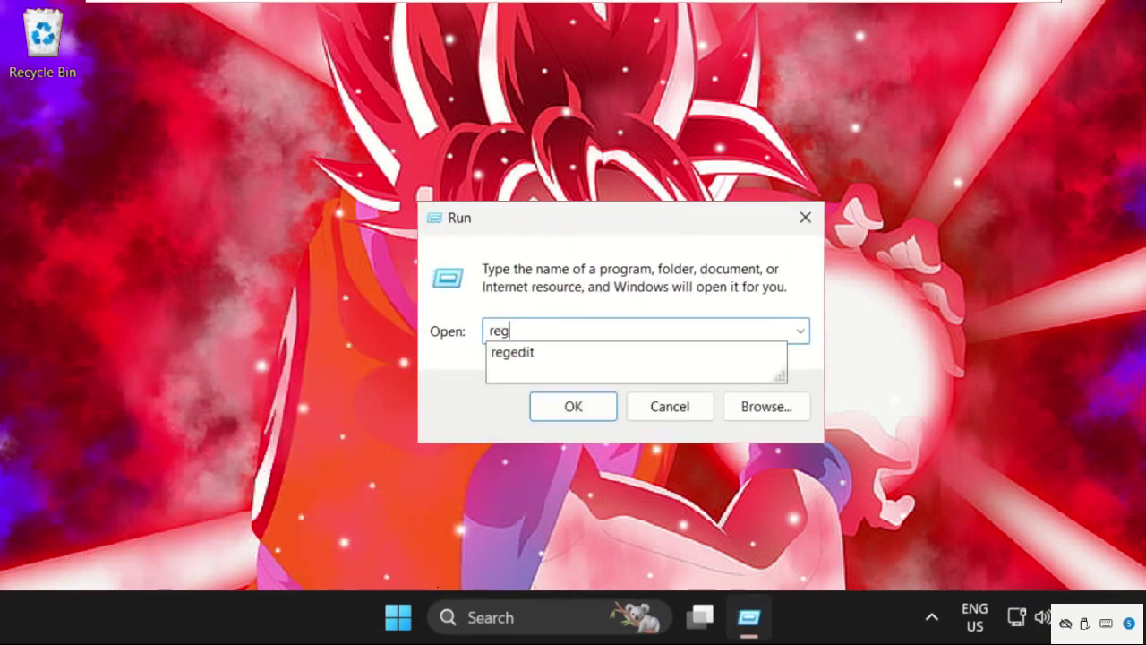
type("edit")
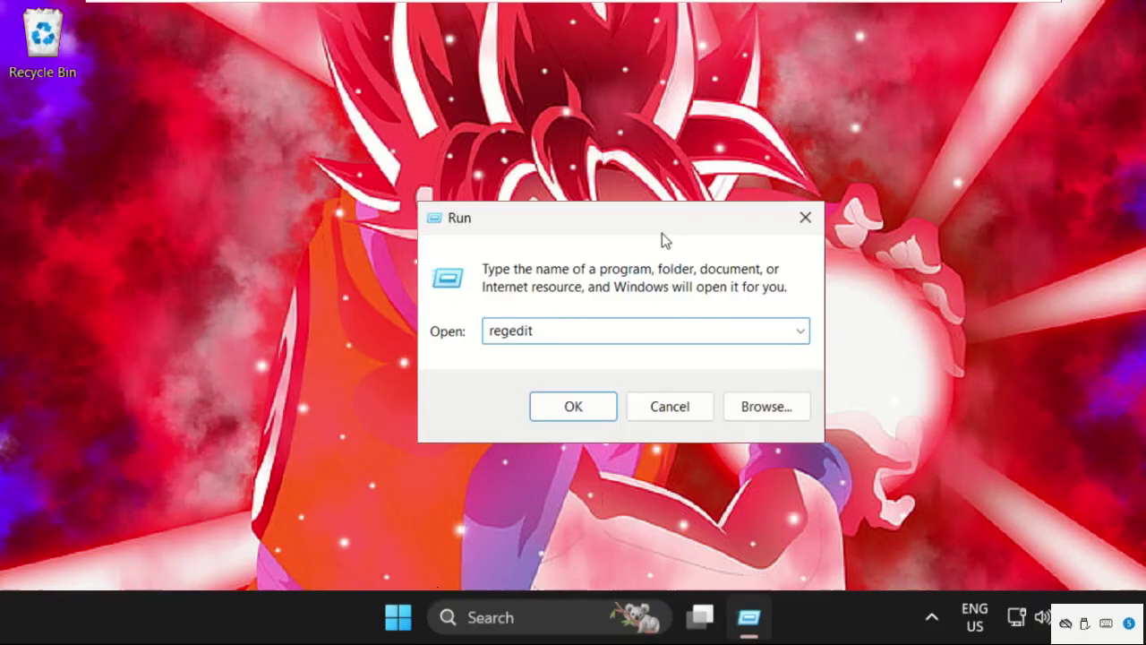
left_click(573, 408)
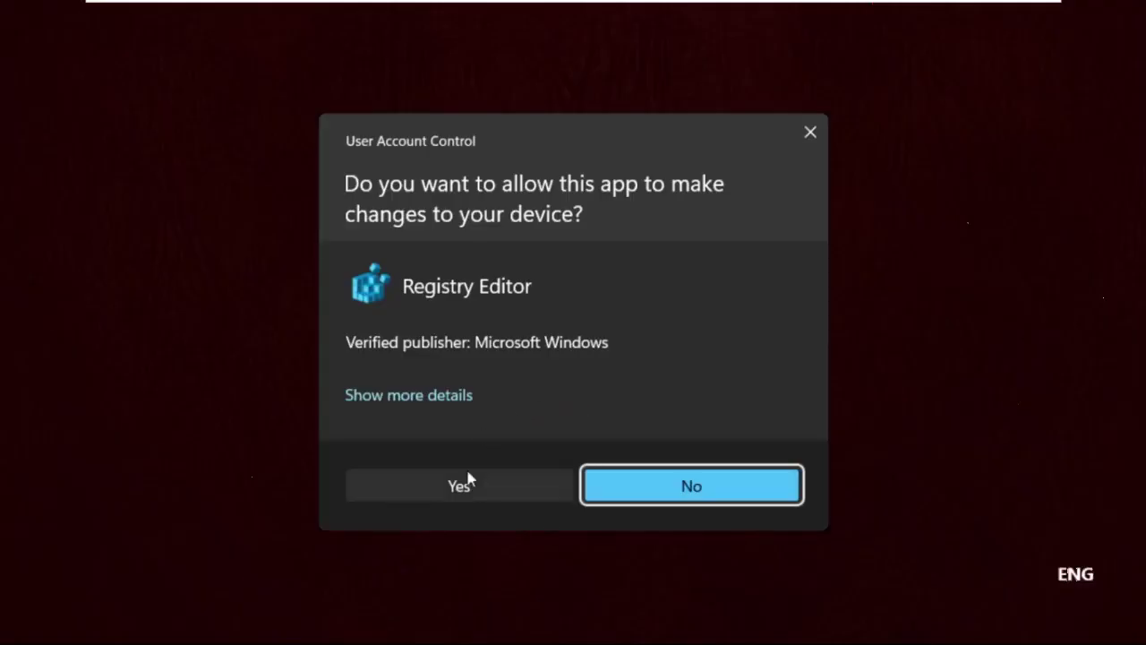
left_click(468, 476)
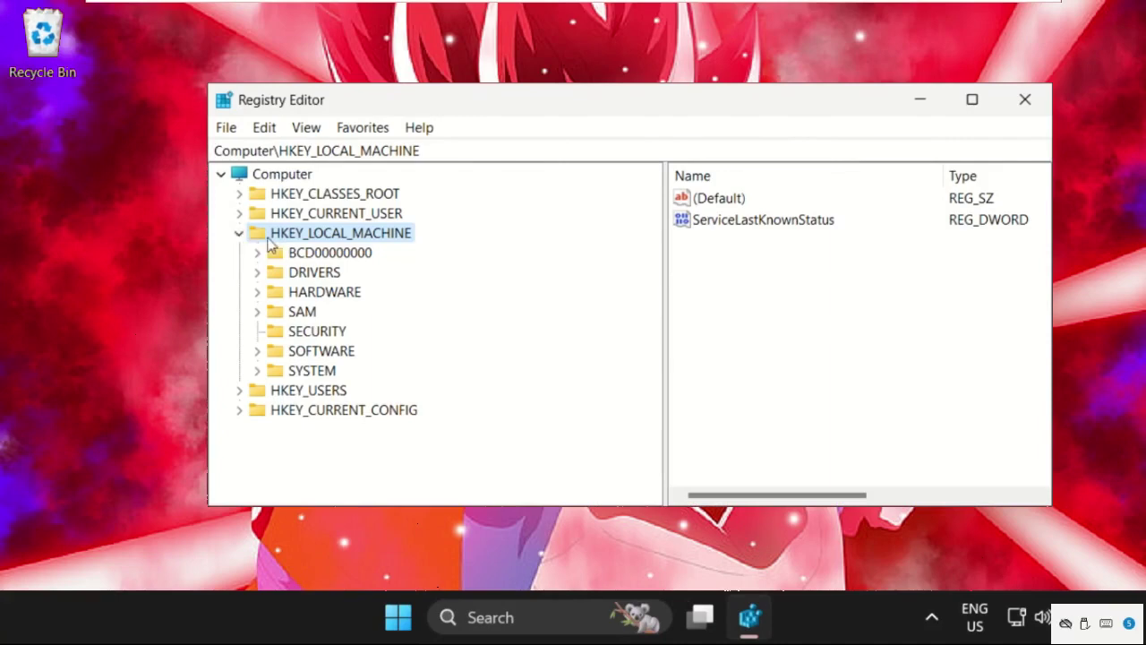
Step: Shrink the Registry Editor window slightly and reposition it near the middle of the desktop
mouse_move(428, 109)
left_mouse_down()
mouse_move(506, 69)
mouse_move(399, 137)
mouse_move(413, 116)
left_mouse_up()
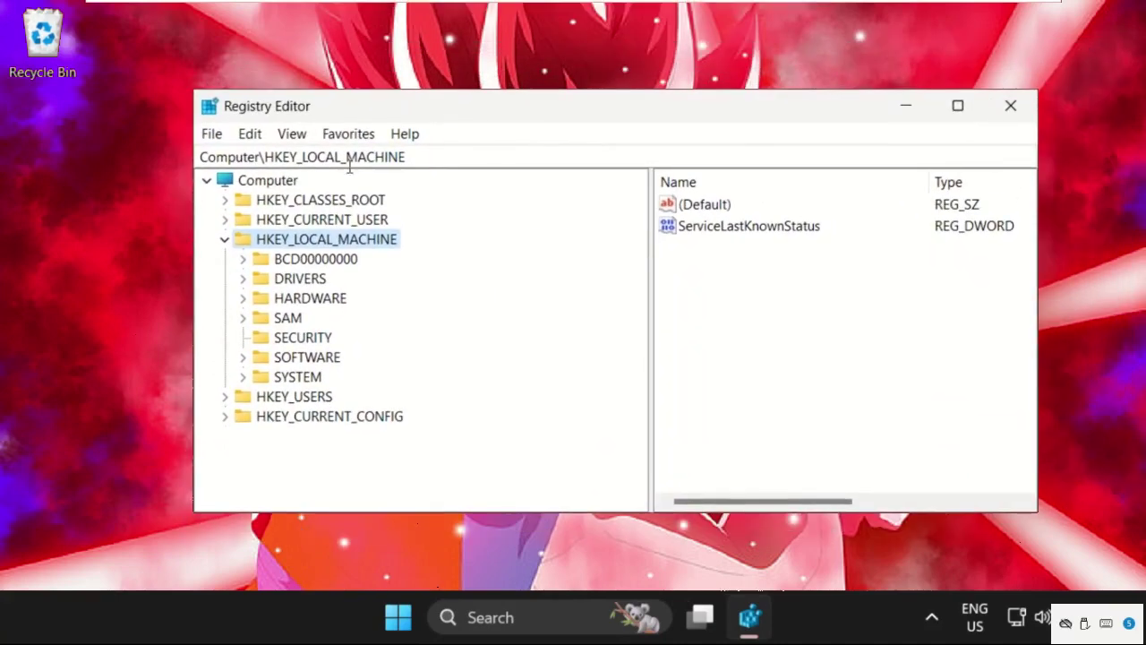
left_click_drag(194, 91, 253, 154)
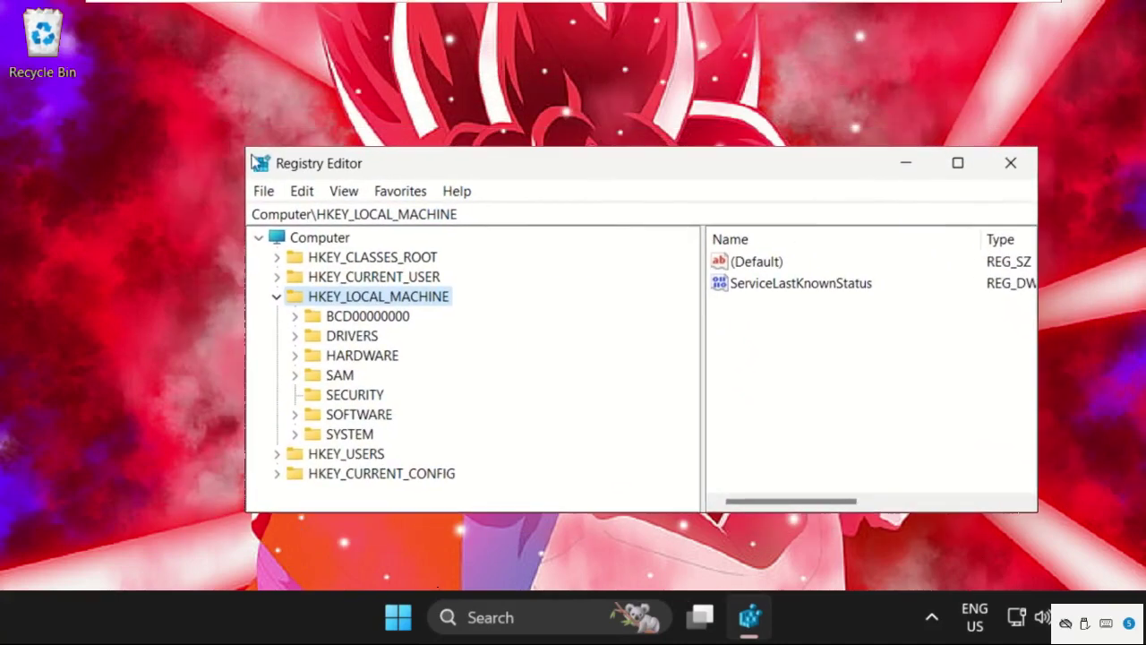
left_click_drag(490, 175, 476, 135)
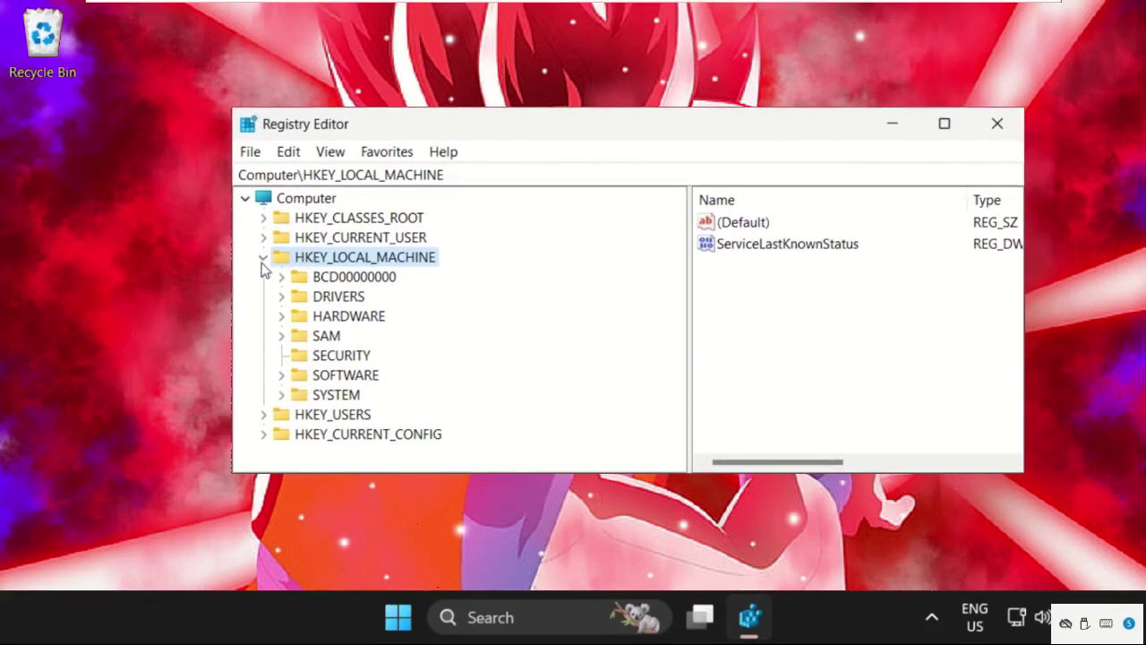
Step: Go to the registry key HKEY_LOCAL_MACHINE\SYSTEM\ControlSet001\Services\Ndu
left_click(282, 395)
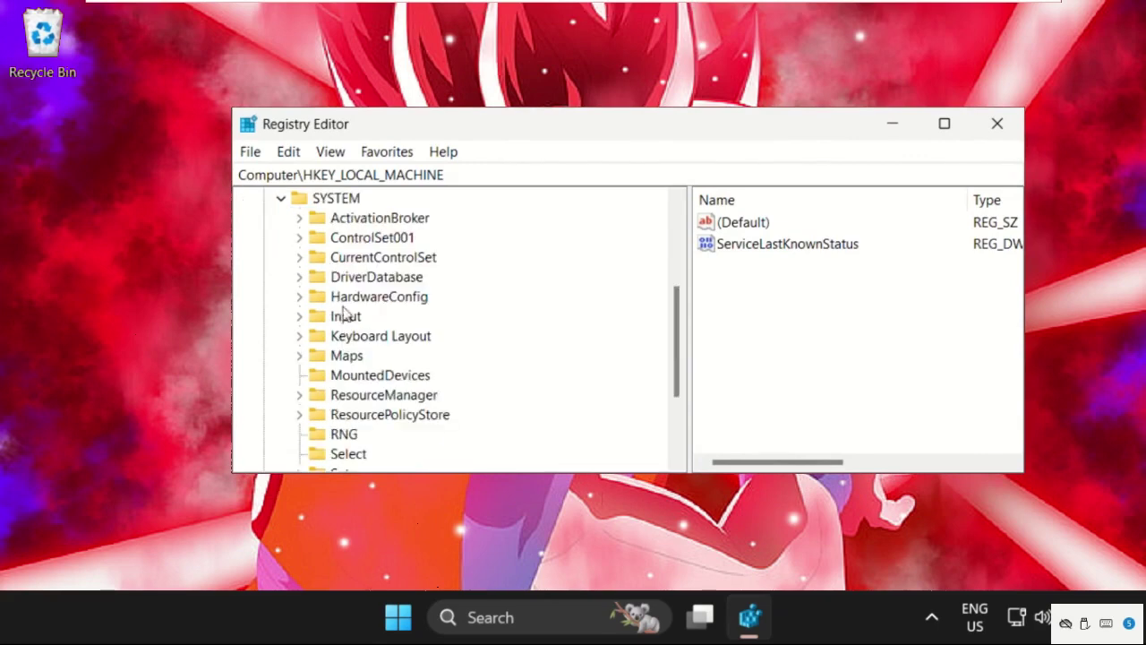
left_click(300, 239)
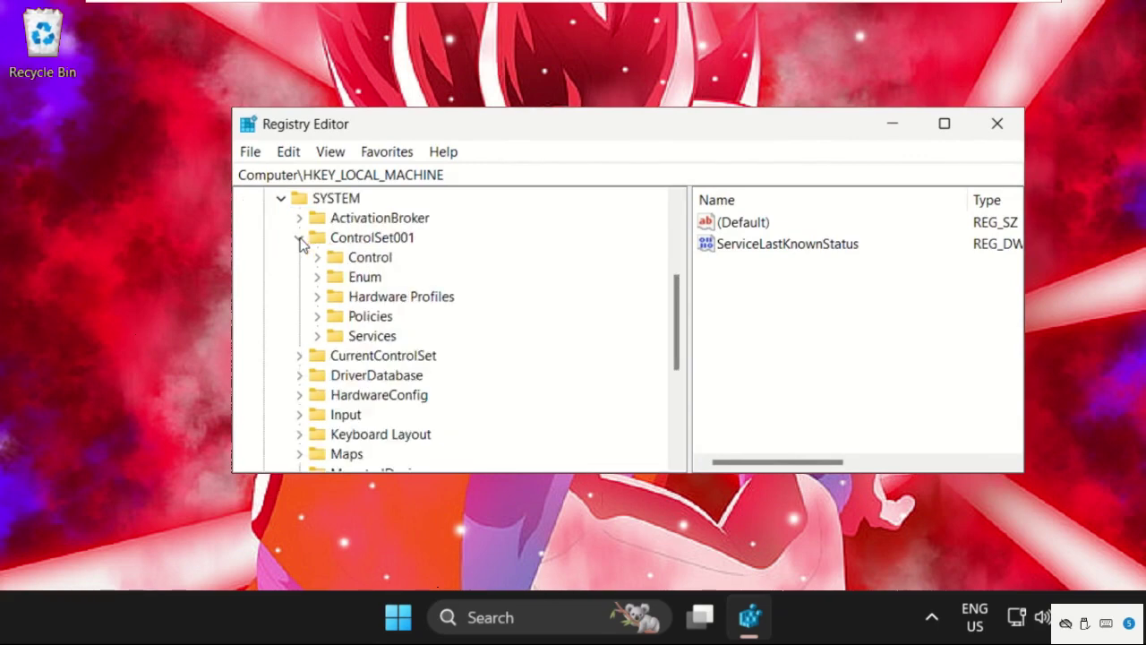
left_click(318, 337)
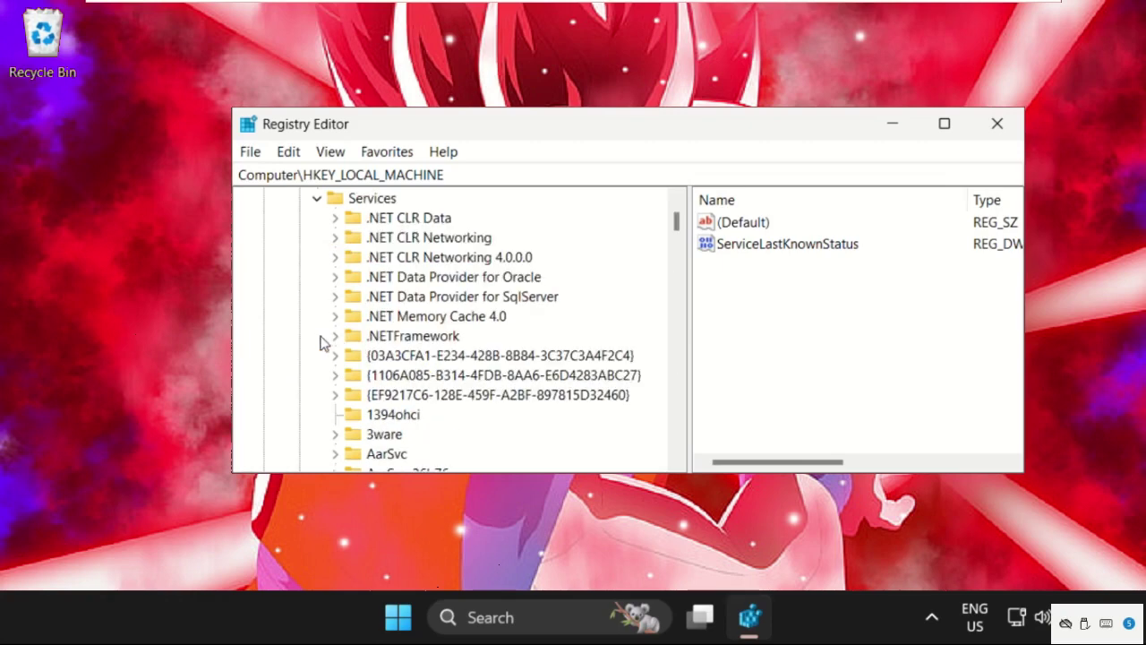
scroll(422, 381, "down", 4)
left_click(428, 399)
type("natu")
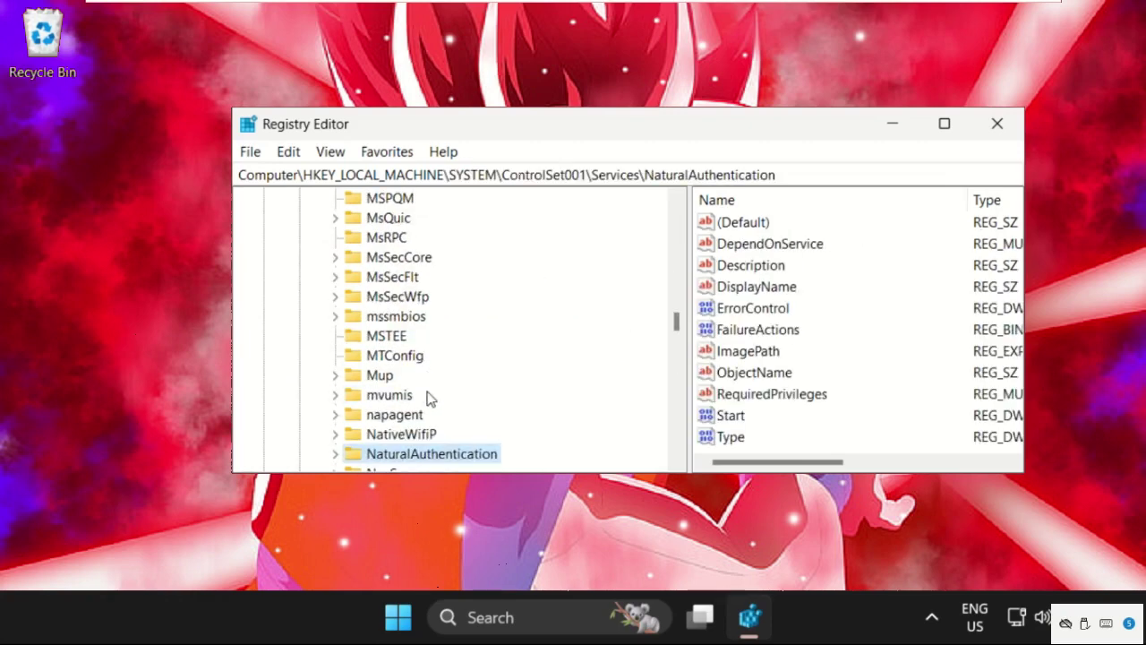
scroll(427, 399, "down", 8)
left_click(381, 299)
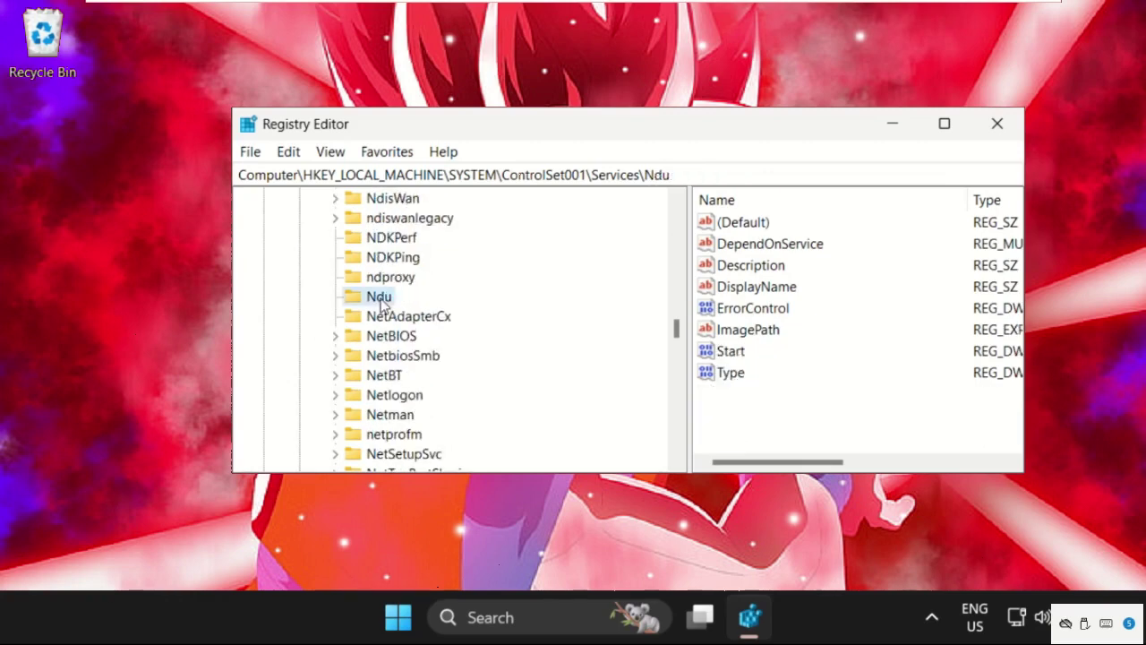
Step: Set the Ndu key's Start DWORD value data to 4 in hexadecimal and save it
left_click(731, 351)
right_click(739, 356)
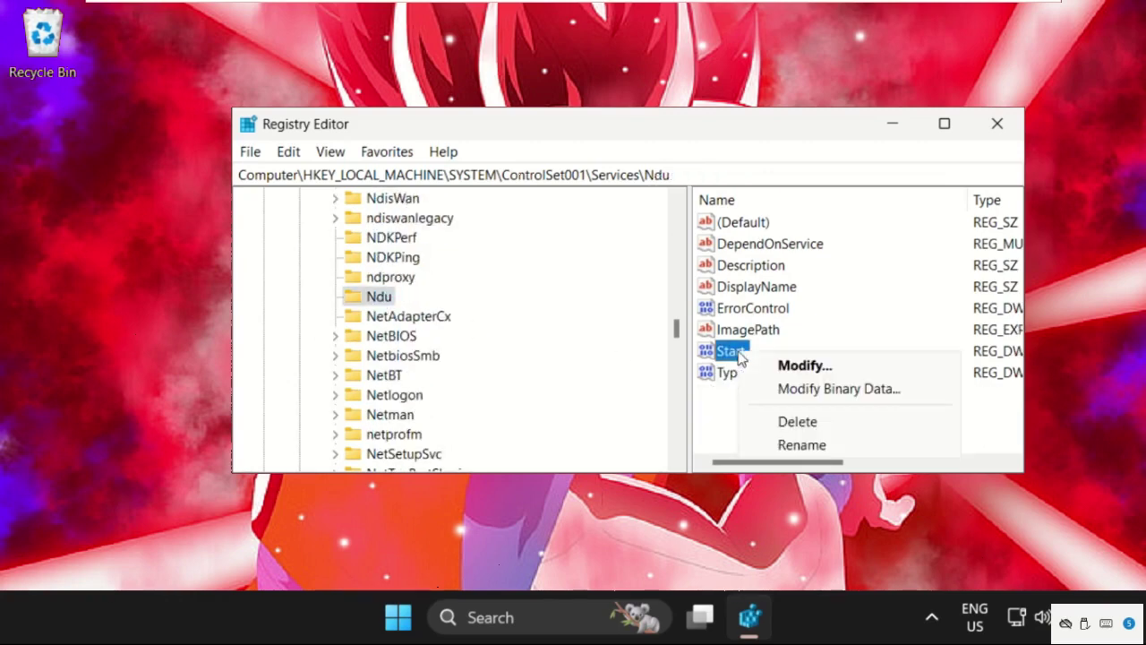
left_click(786, 365)
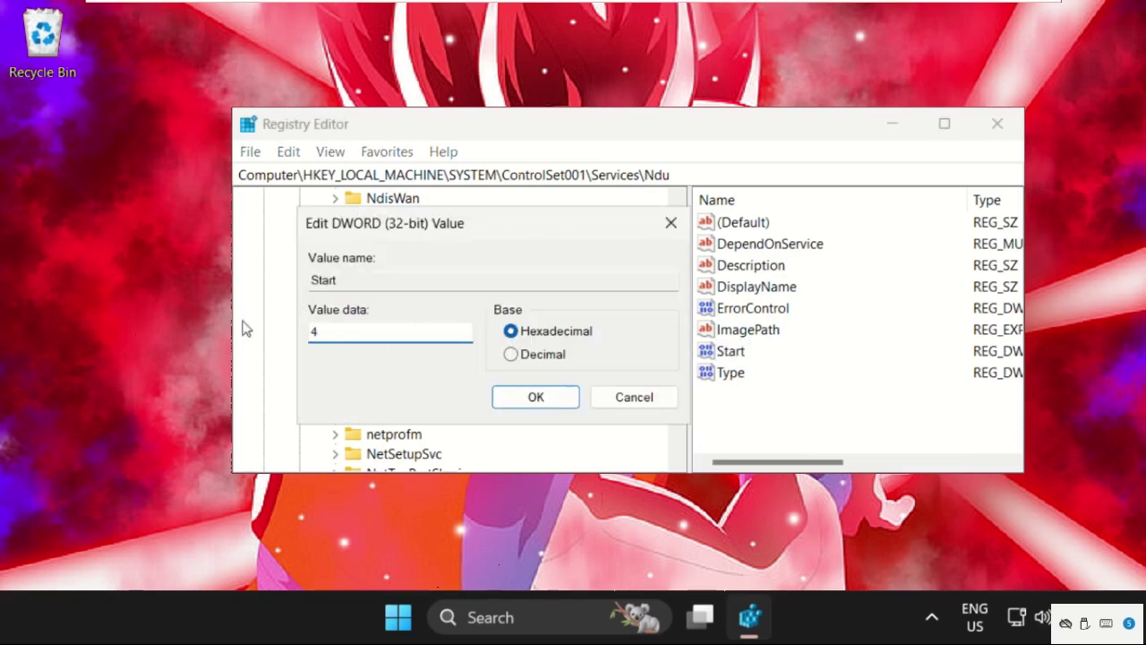
type("4")
left_click(515, 400)
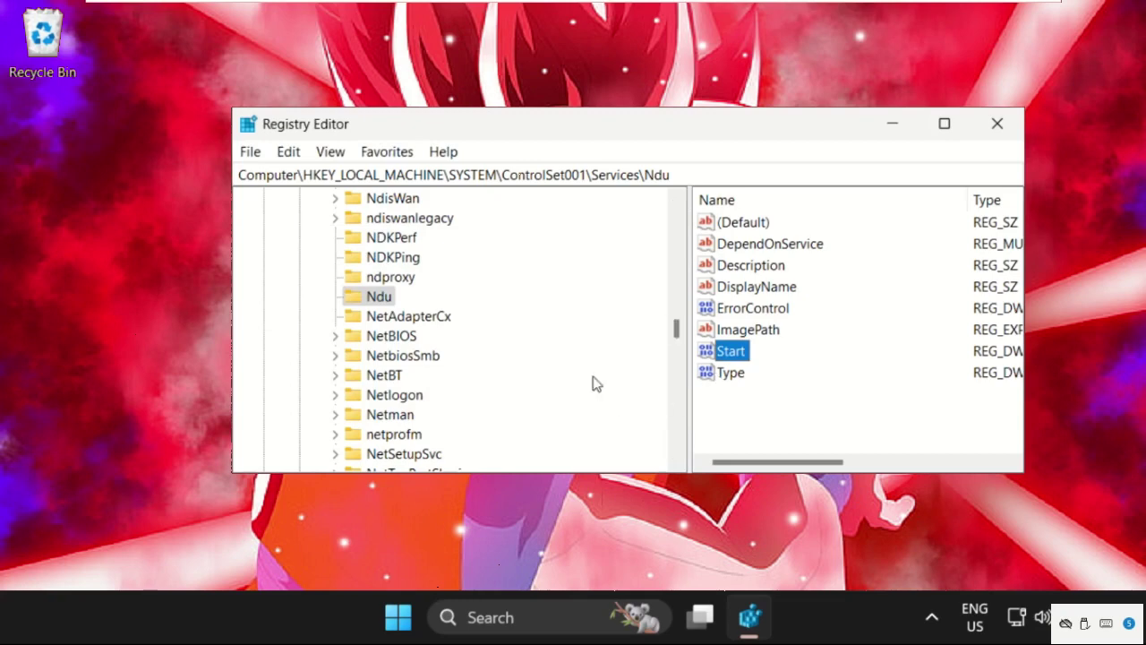
Step: Collapse the Services, ControlSet001, SYSTEM and HKEY_LOCAL_MACHINE branches of the registry tree
left_click_drag(676, 329, 694, 233)
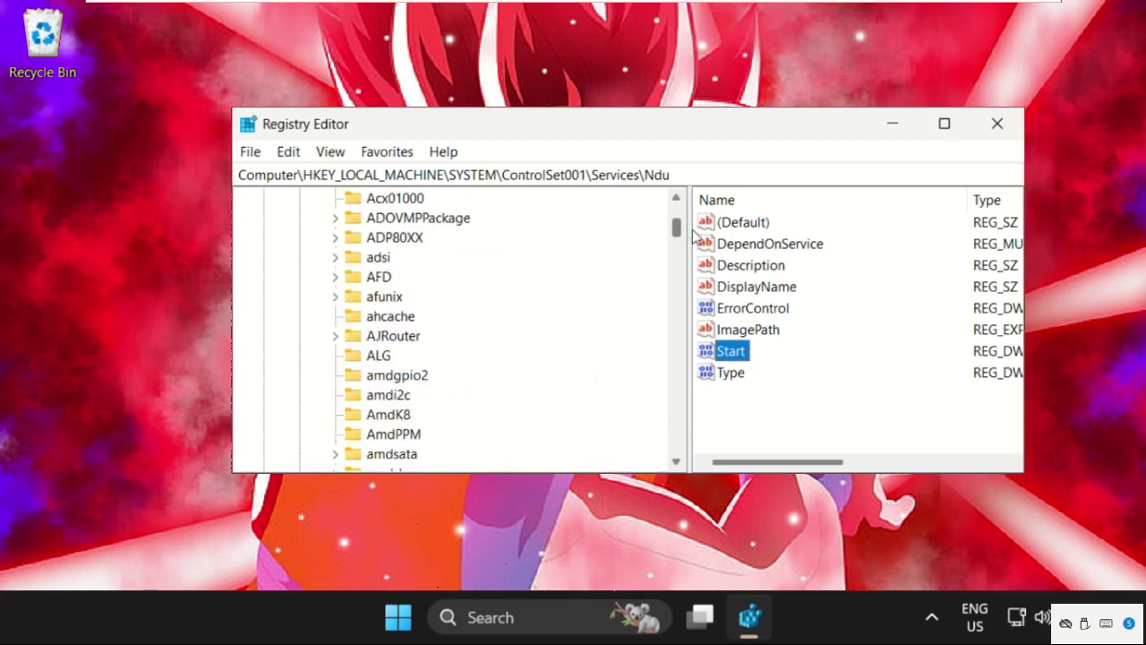
scroll(317, 248, "up", 8)
left_click(318, 236)
scroll(322, 284, "up", 4)
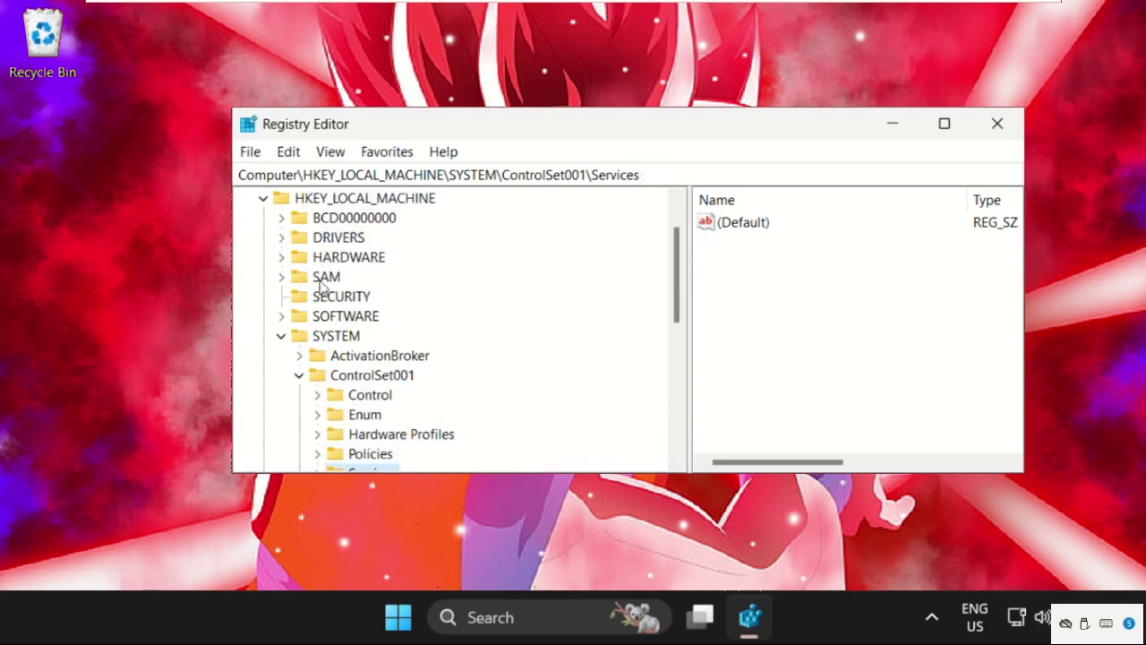
left_click(299, 375)
left_click(281, 336)
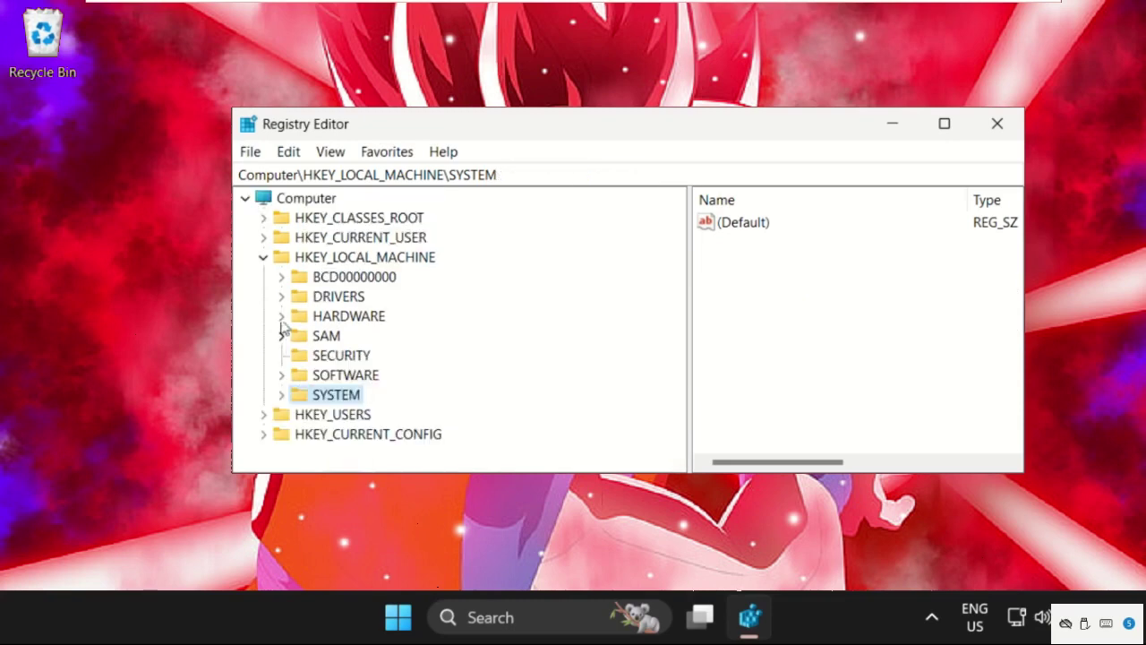
left_click(263, 257)
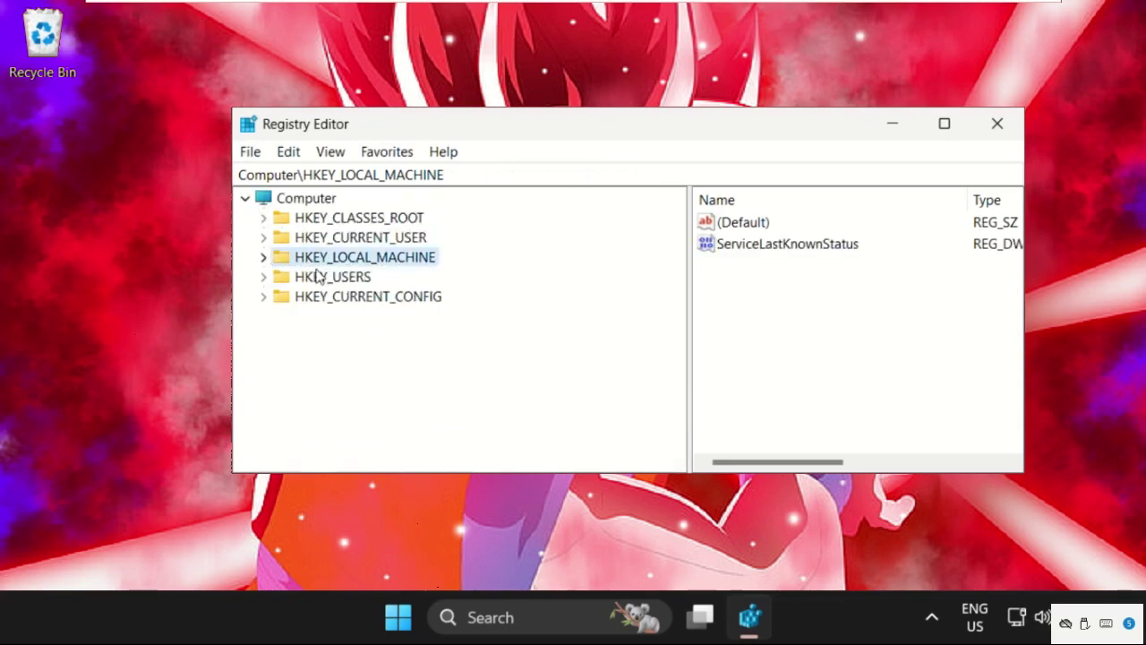
Step: Expand the registry tree down to HKEY_LOCAL_MACHINE\SYSTEM\ControlSet001\Control
left_click(264, 259)
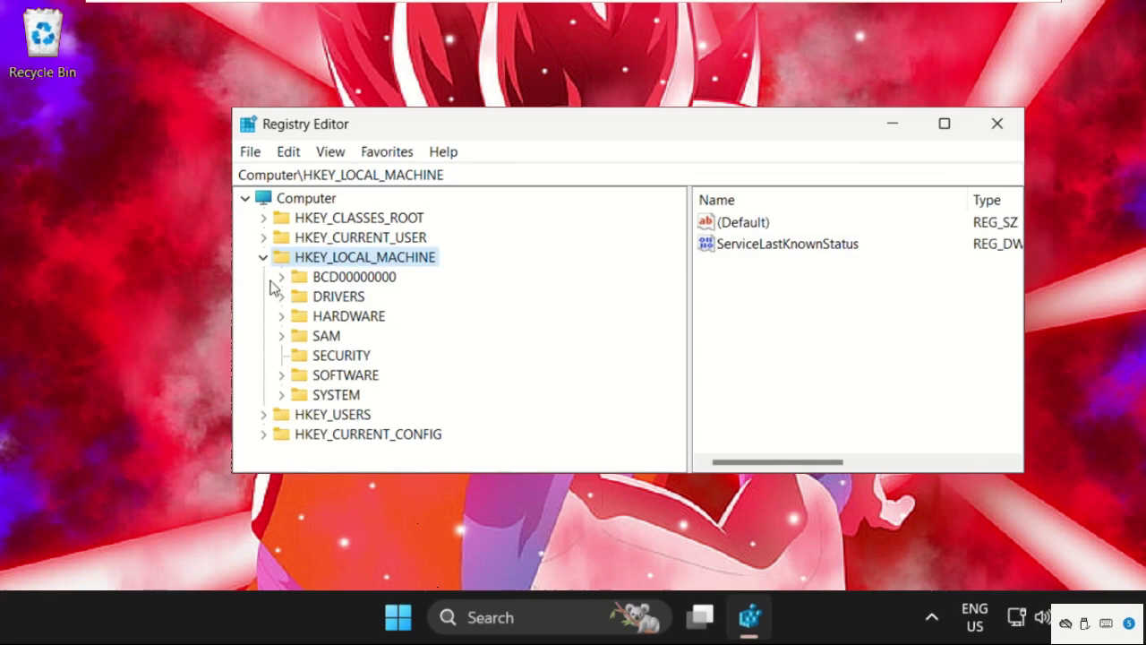
left_click(281, 396)
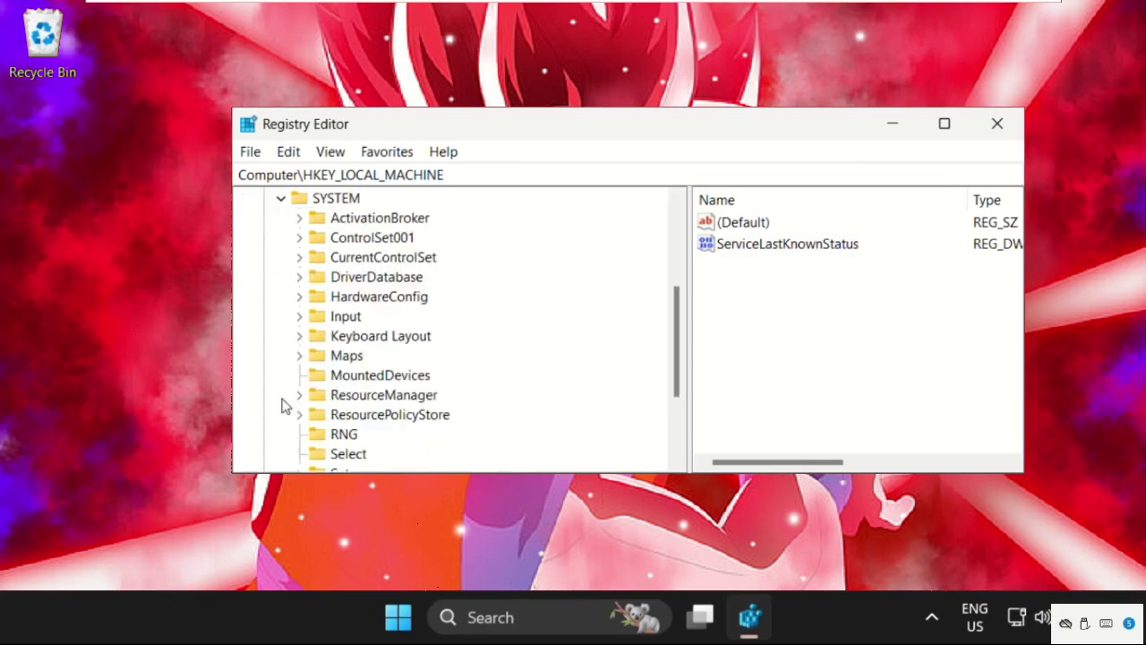
left_click(300, 238)
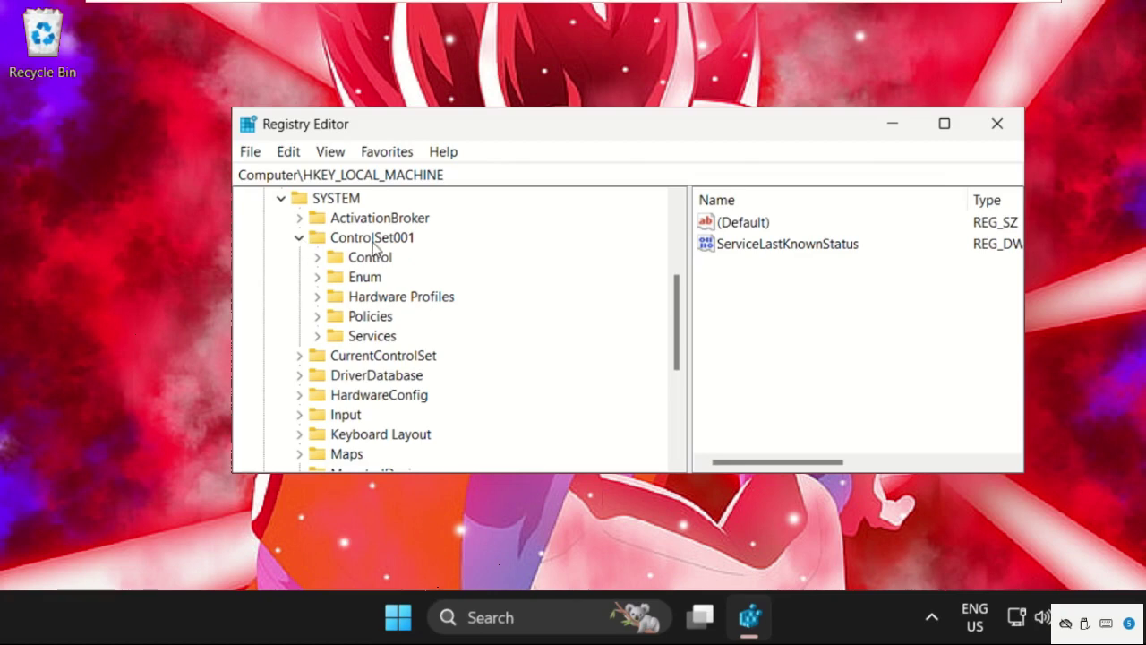
left_click(317, 258)
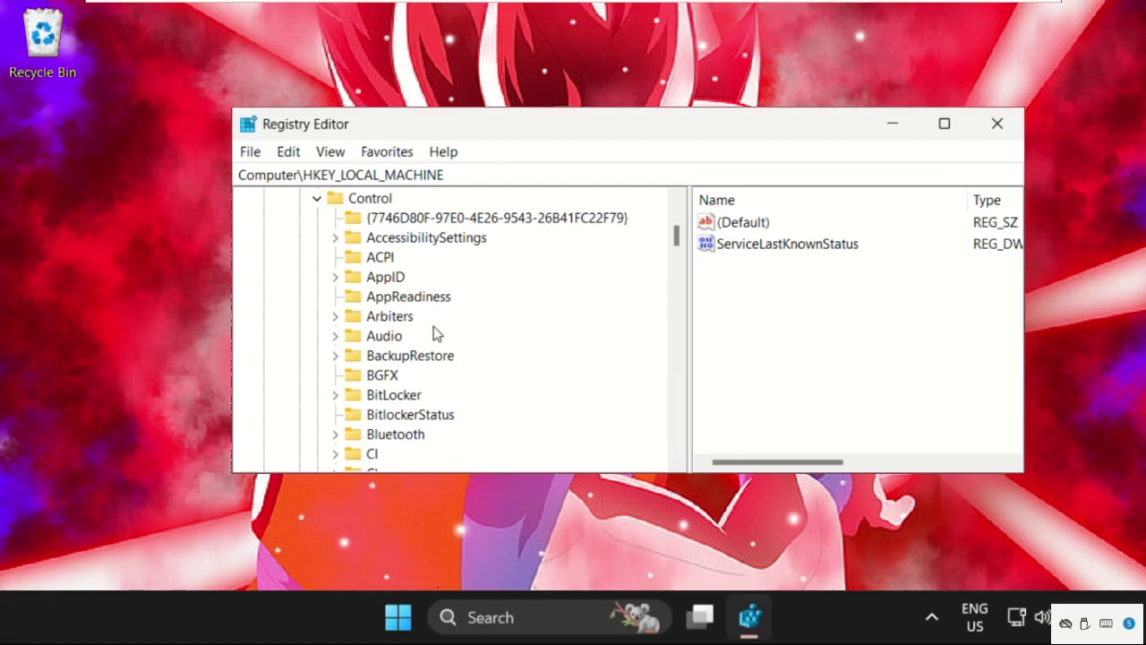
Step: Expand Session Manager under Control and select its Memory Management key with its subkeys expanded
left_click(396, 321)
type("samscm")
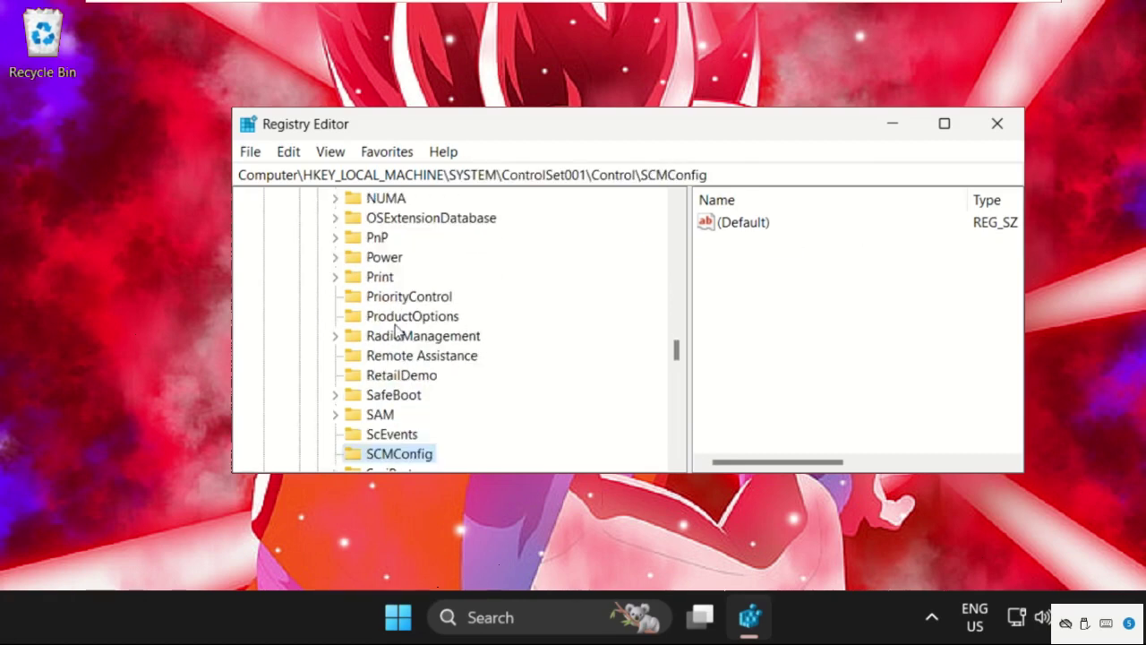
scroll(397, 330, "down", 2)
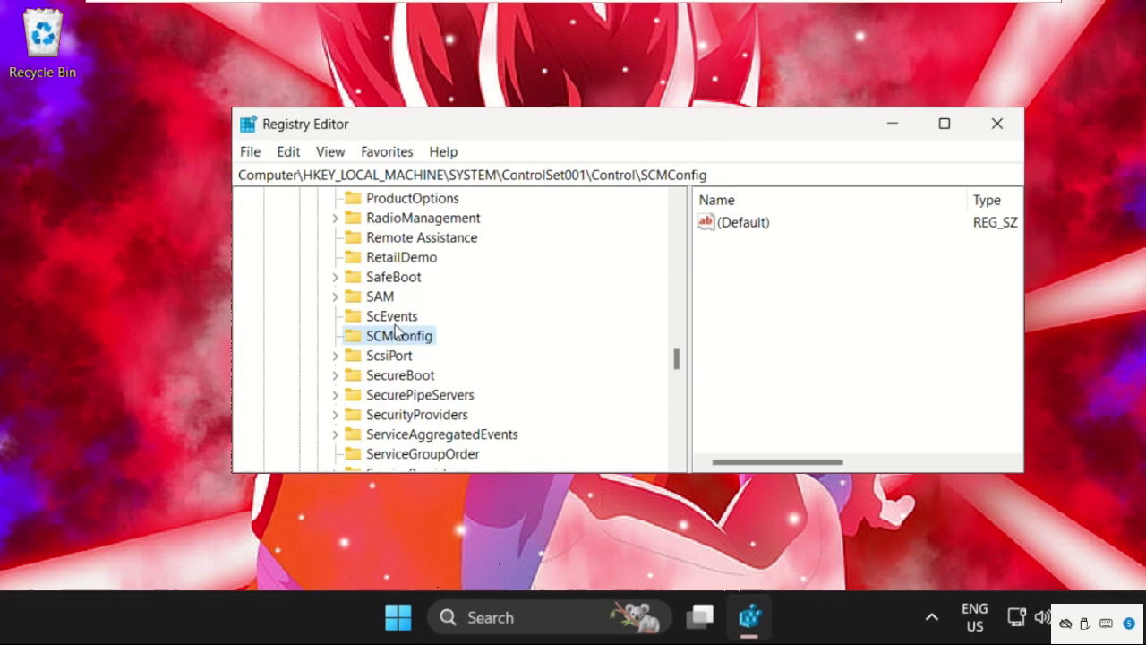
scroll(402, 417, "down", 2)
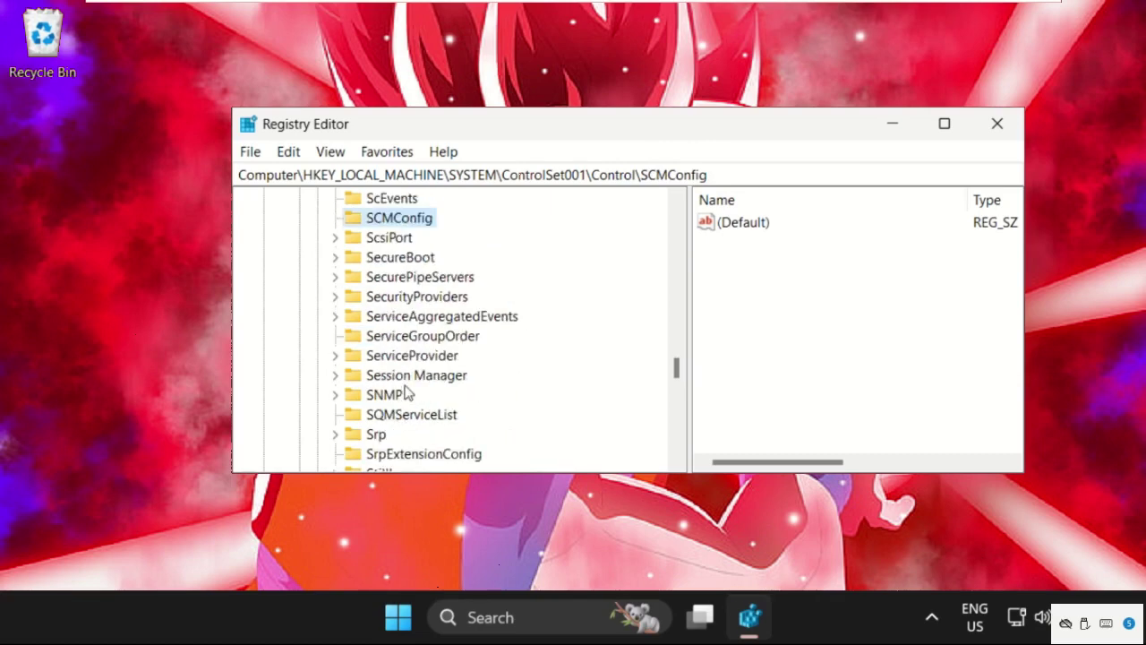
left_click(407, 376)
left_click(336, 376)
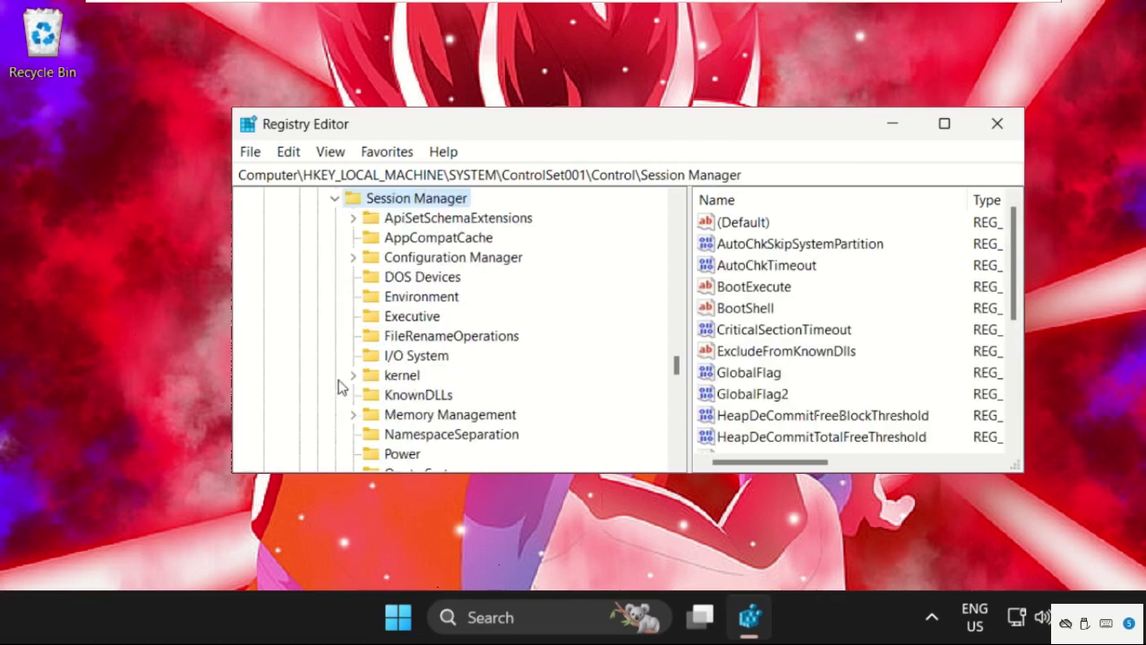
scroll(392, 385, "down", 2)
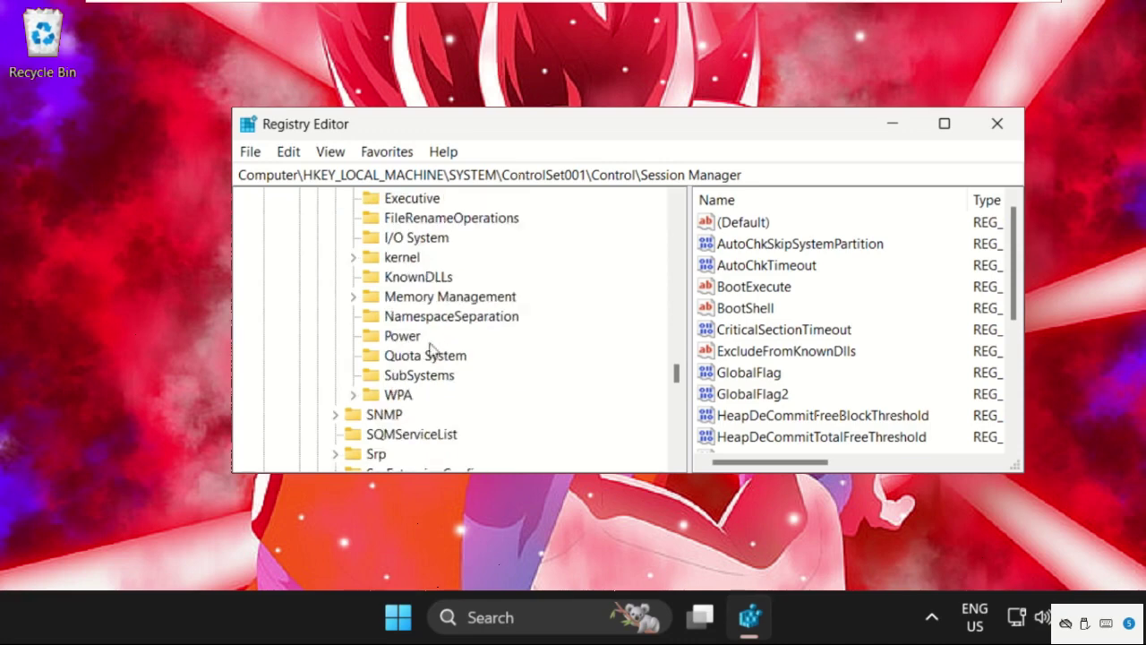
left_click(353, 296)
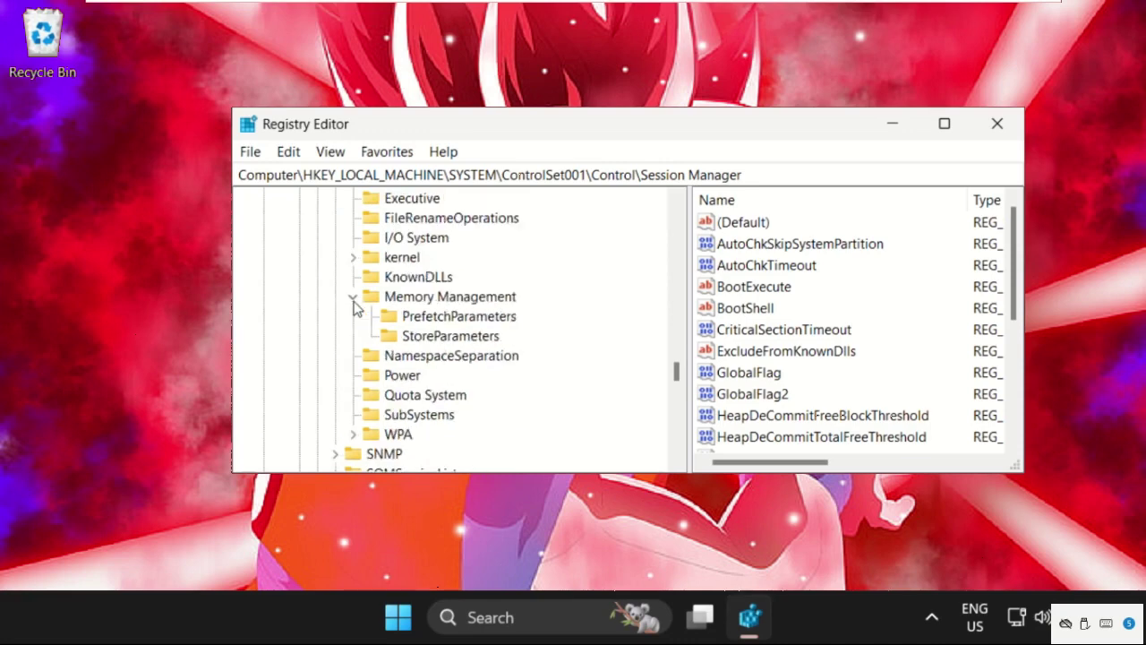
left_click(414, 302)
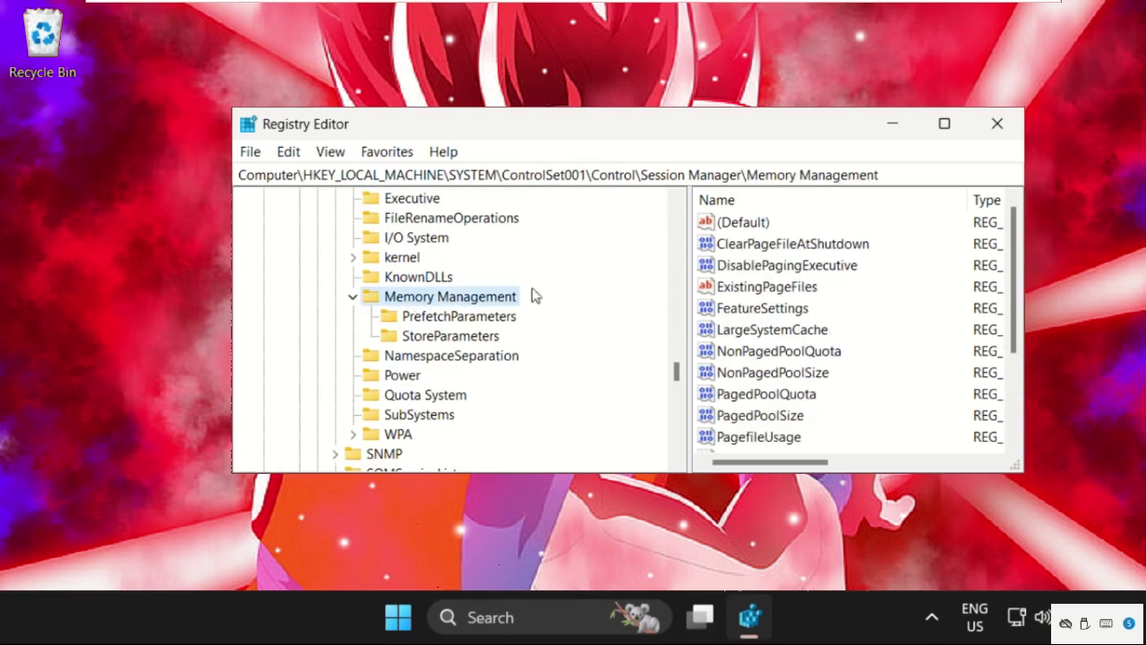
Step: Replace the value data of the ClearPageFileAtShutdown DWORD in the Memory Management key and save it
left_click(766, 253)
right_click(767, 255)
left_click(834, 257)
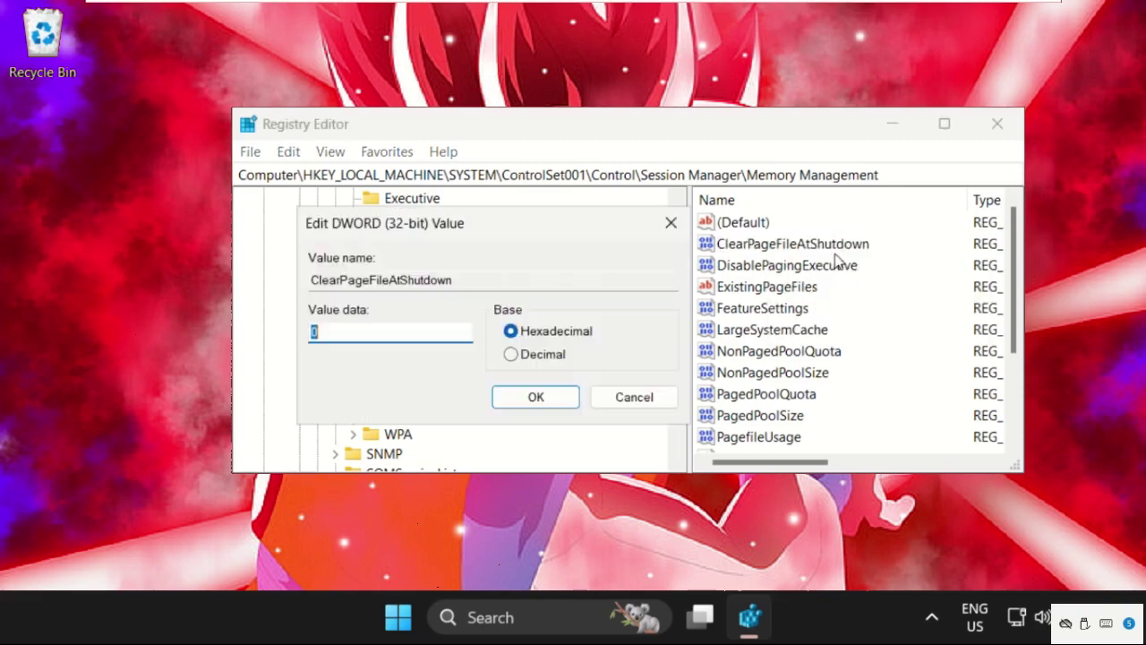
left_click_drag(465, 223, 618, 34)
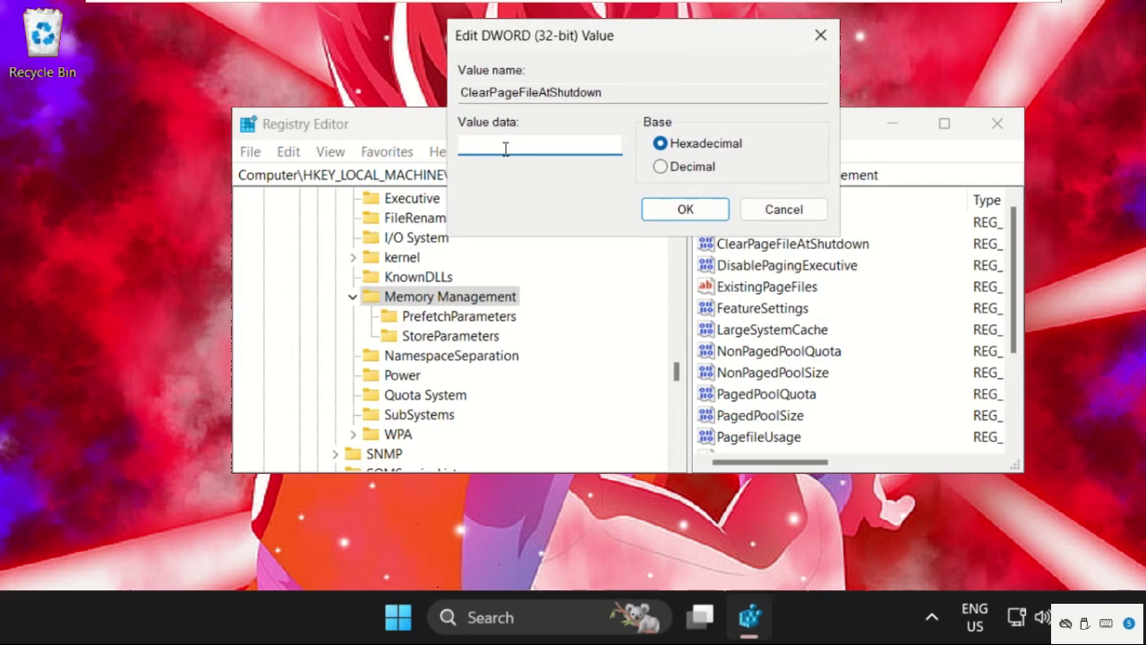
left_click(685, 208)
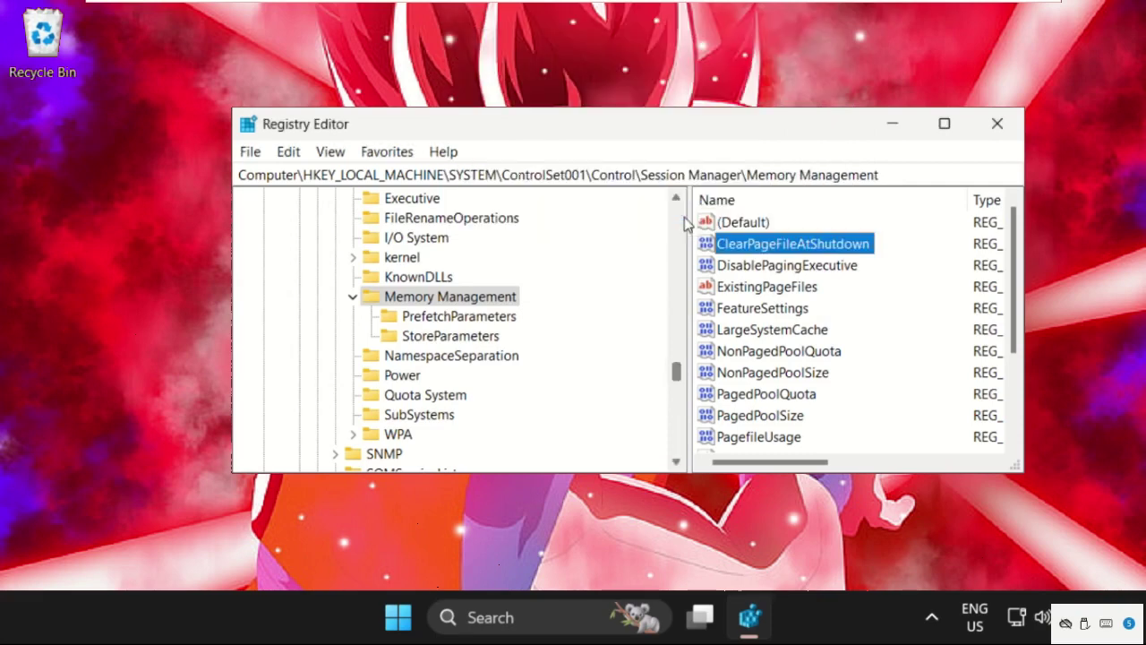
Step: Close the Registry Editor and open the Windows Temp folder by running "temp"
left_click(996, 123)
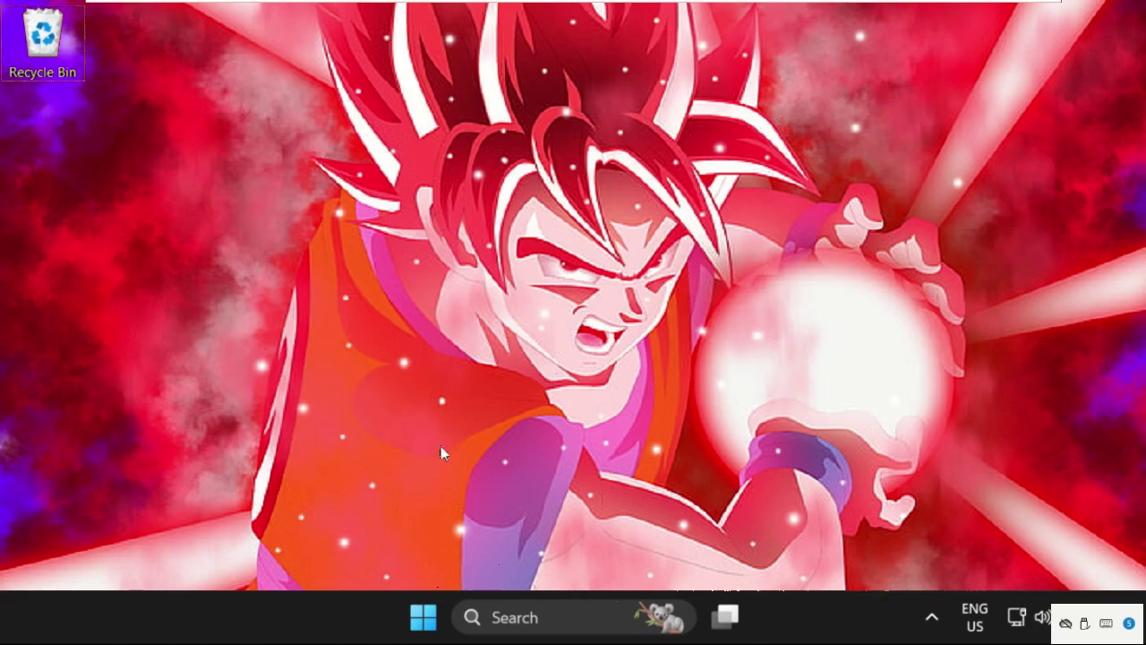
key("super+r")
left_click_drag(298, 361, 641, 235)
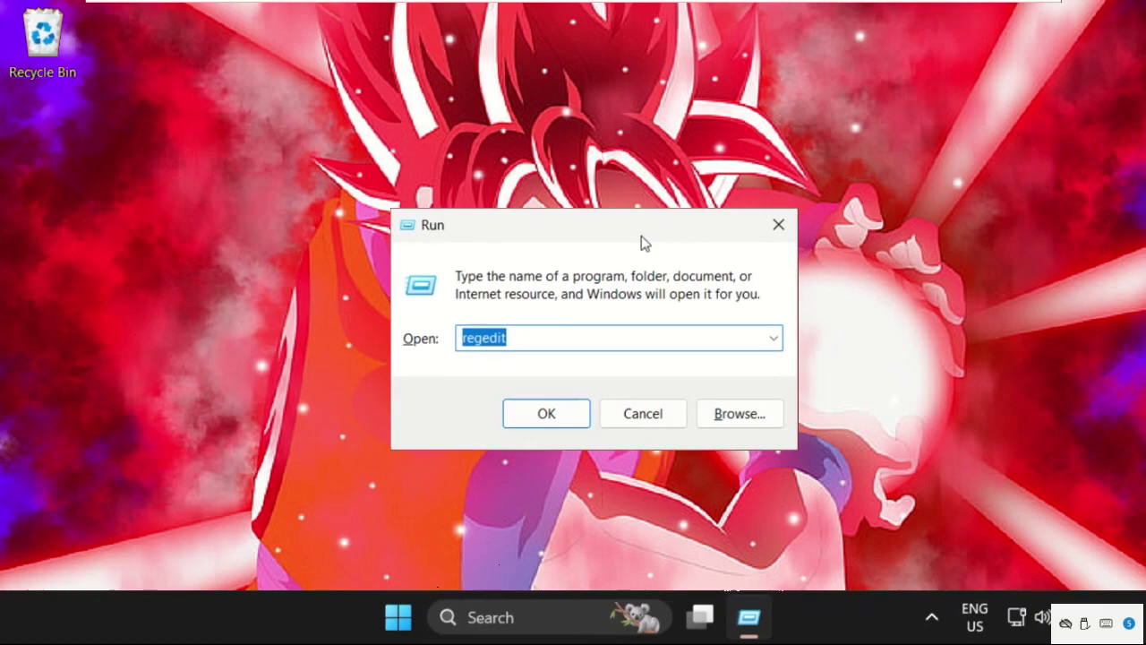
key("BackSpace")
type("temp")
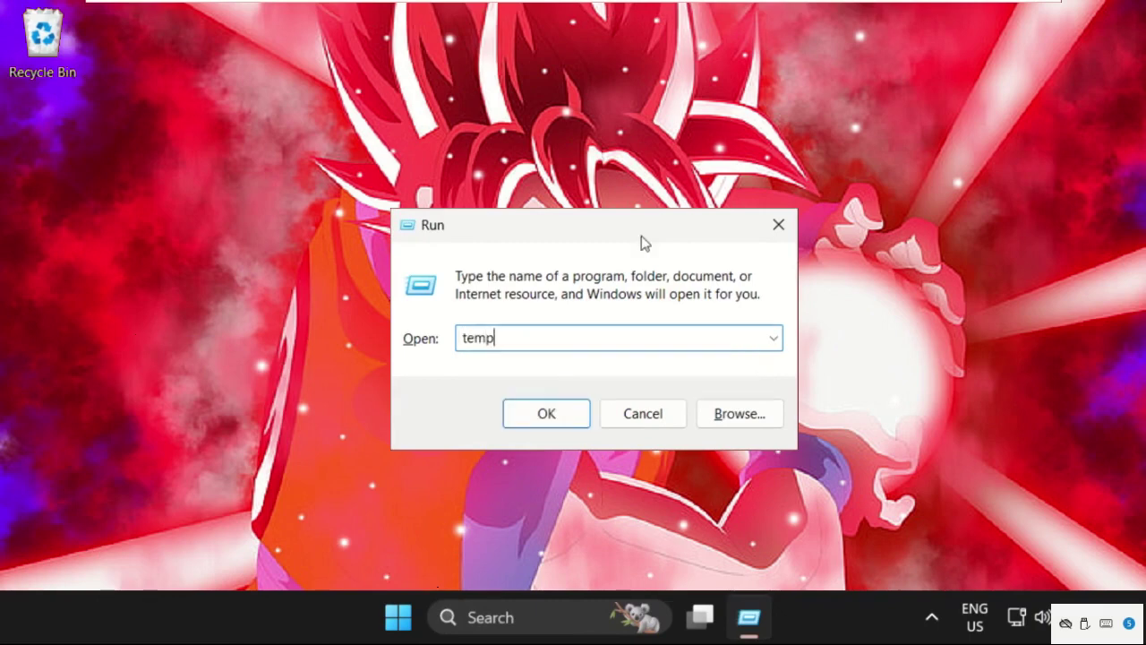
left_click(553, 414)
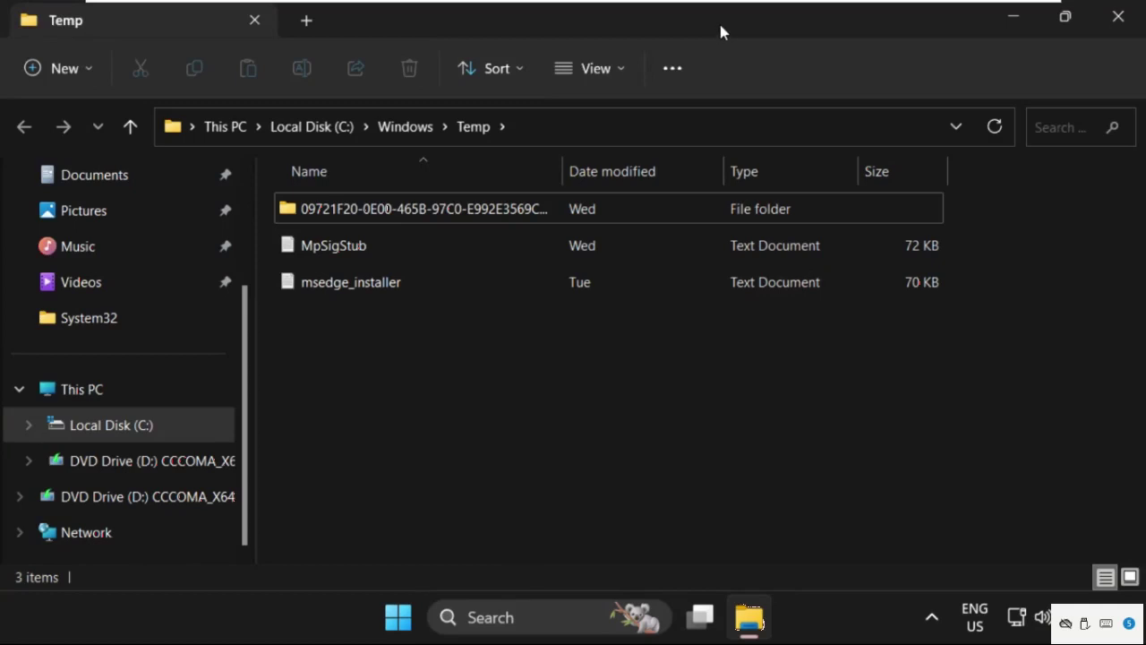
Step: Delete all items in the C:\Windows\Temp folder and close its window
double_click(718, 25)
left_click_drag(627, 397, 565, 311)
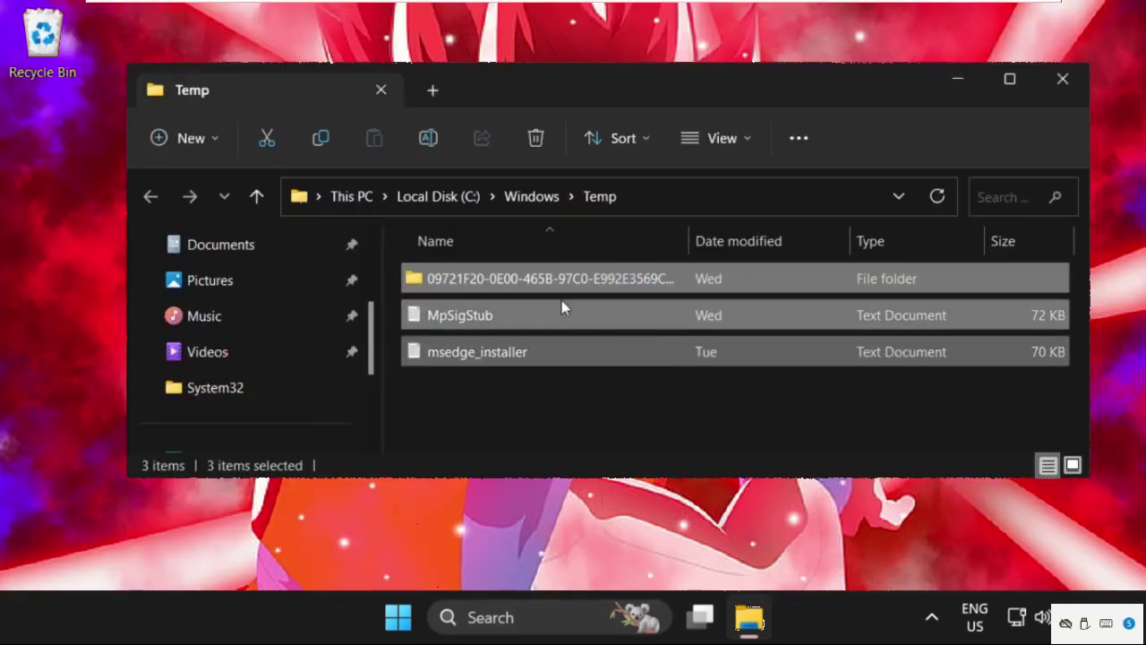
right_click(513, 310)
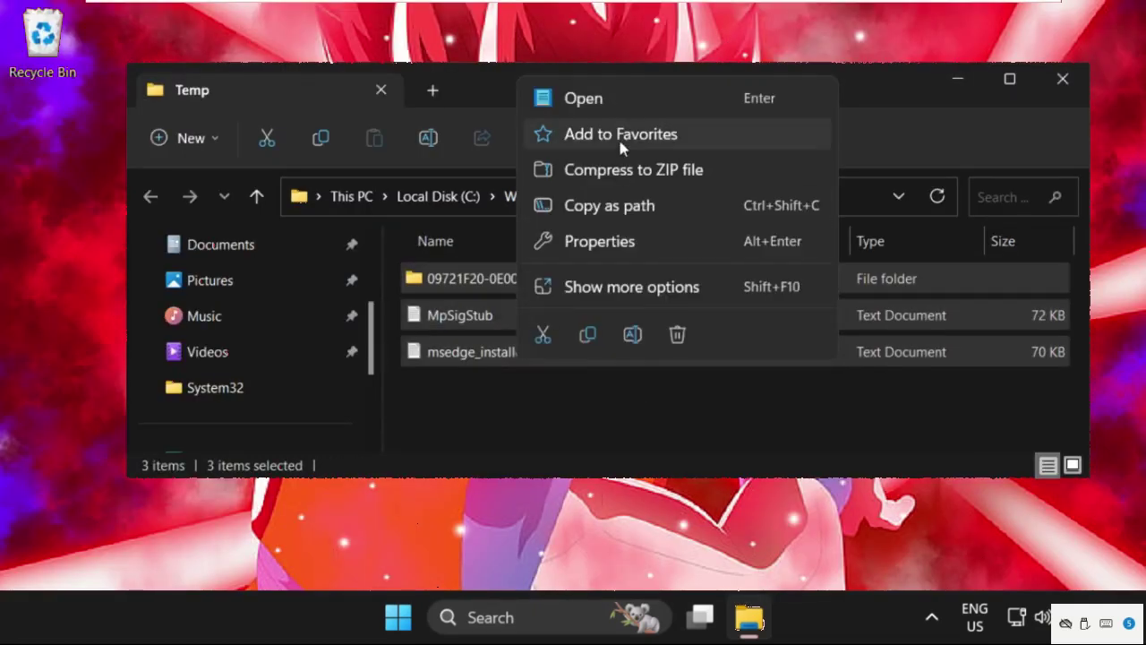
left_click(677, 335)
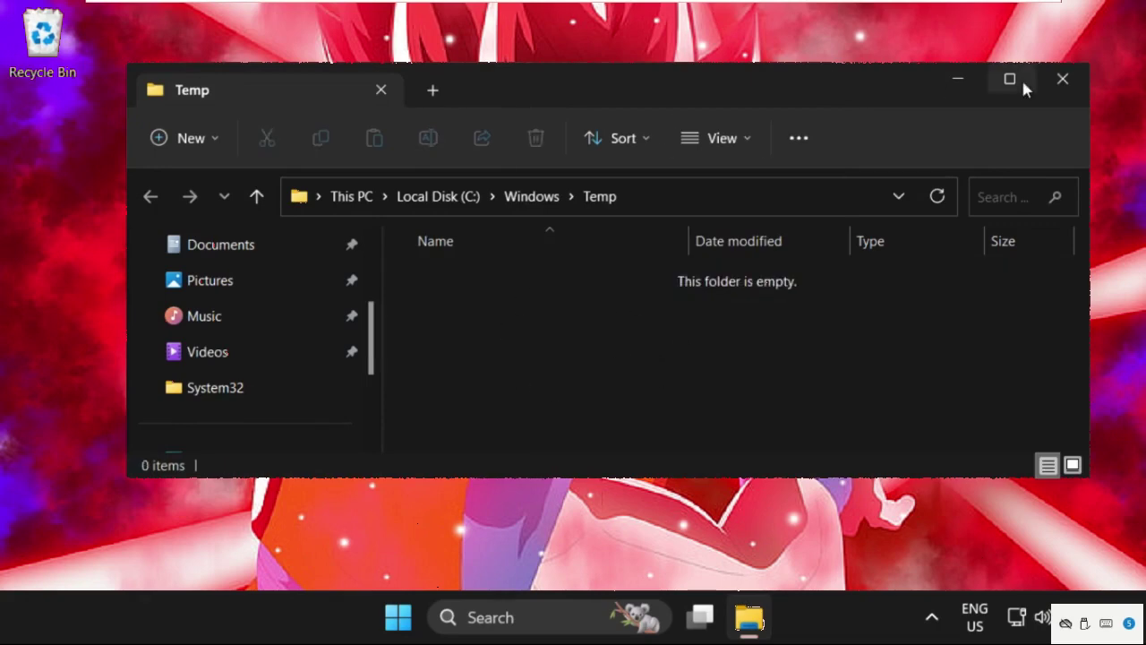
left_click(1062, 79)
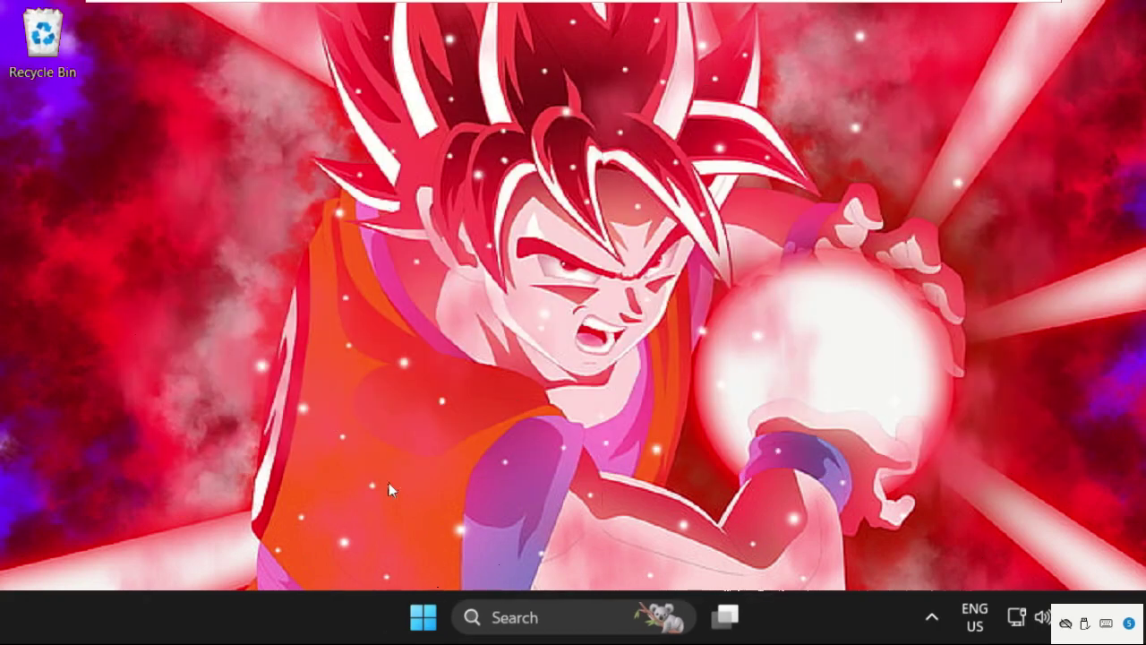
Step: Open the user's local Temp folder by running "%temp%"
right_click(419, 618)
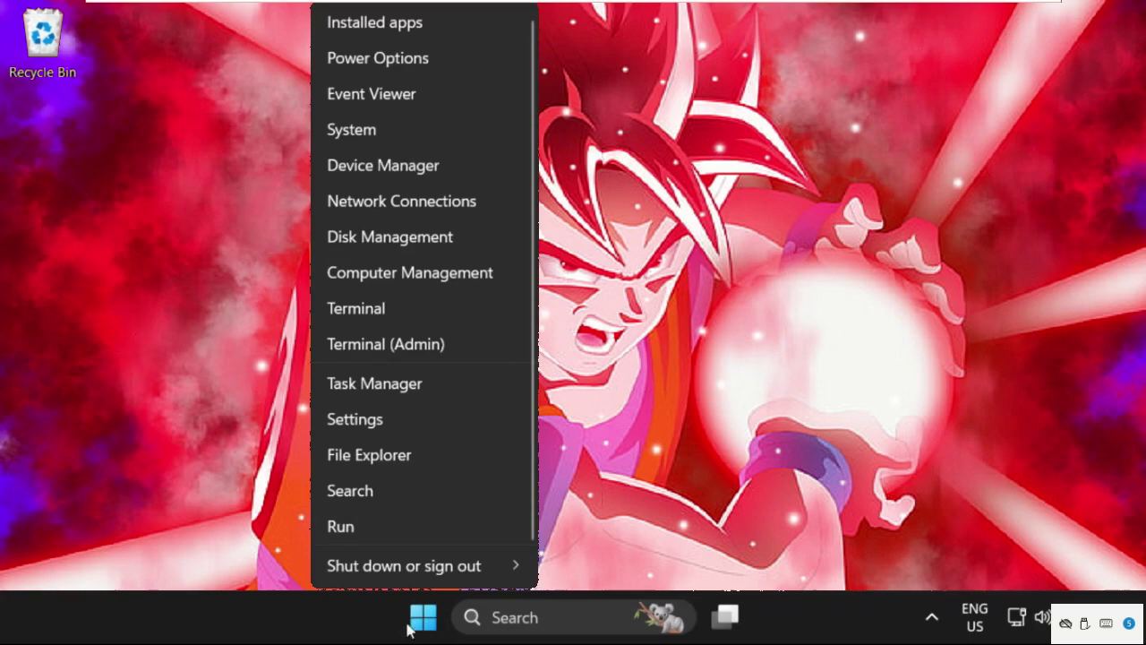
left_click(353, 529)
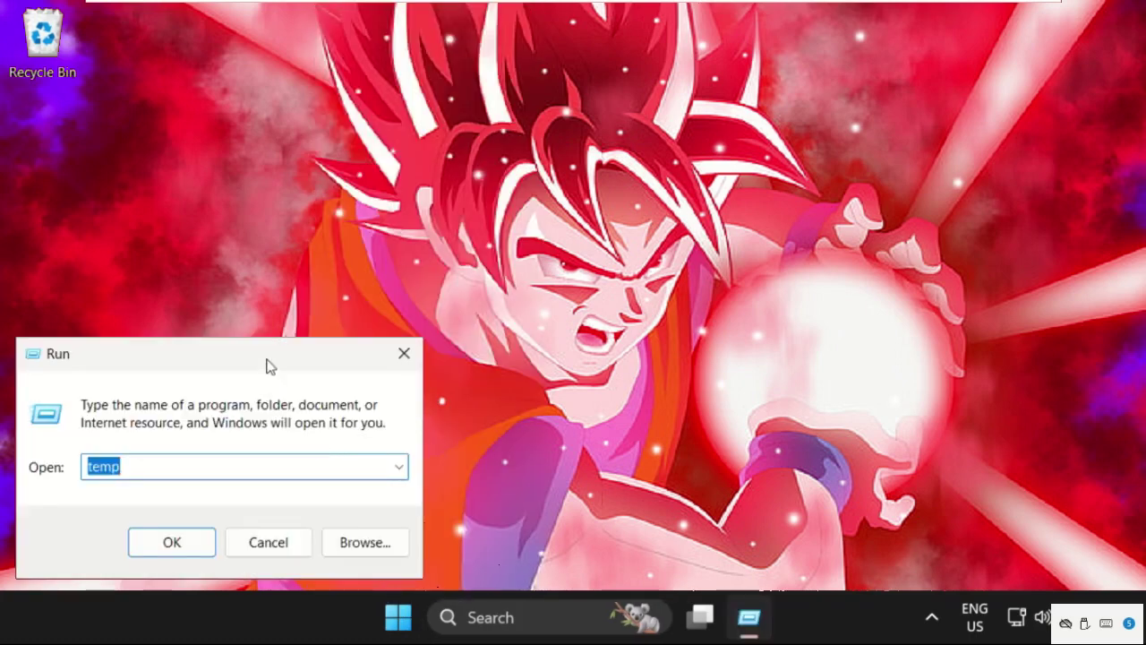
left_click_drag(269, 367, 662, 182)
key("BackSpace")
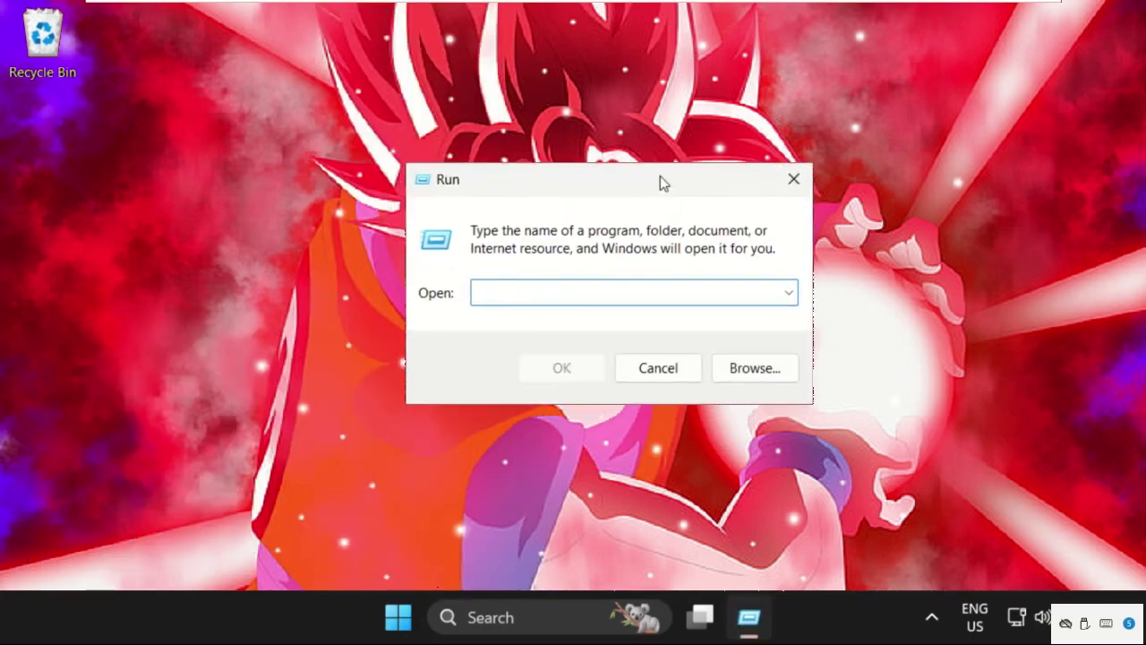
type("%temp")
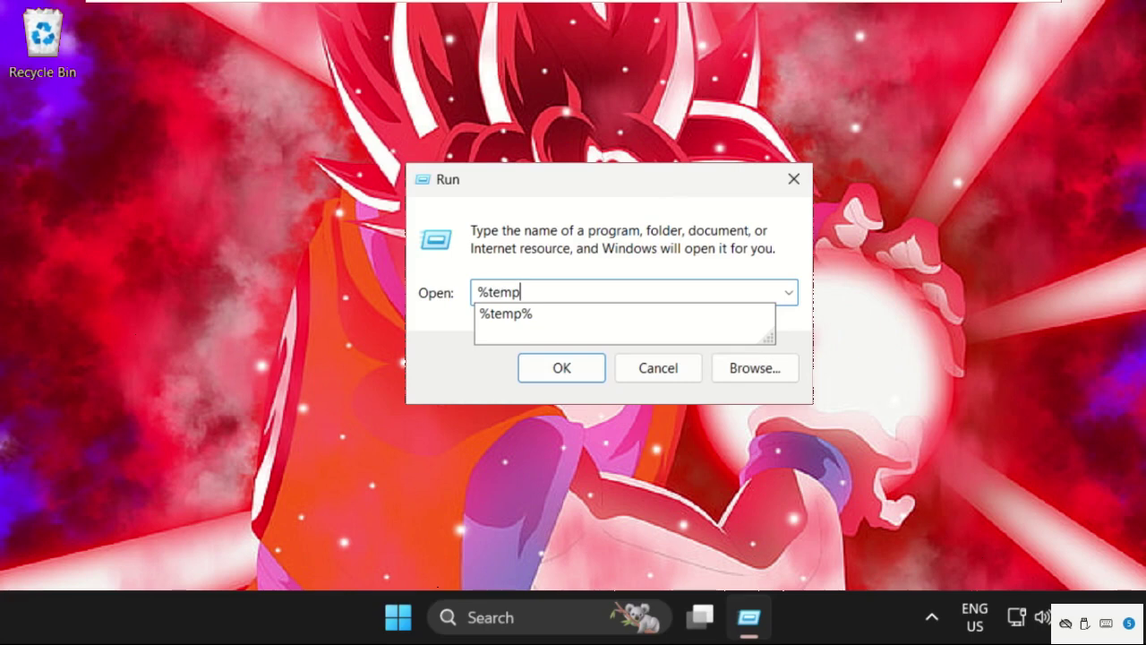
type("%")
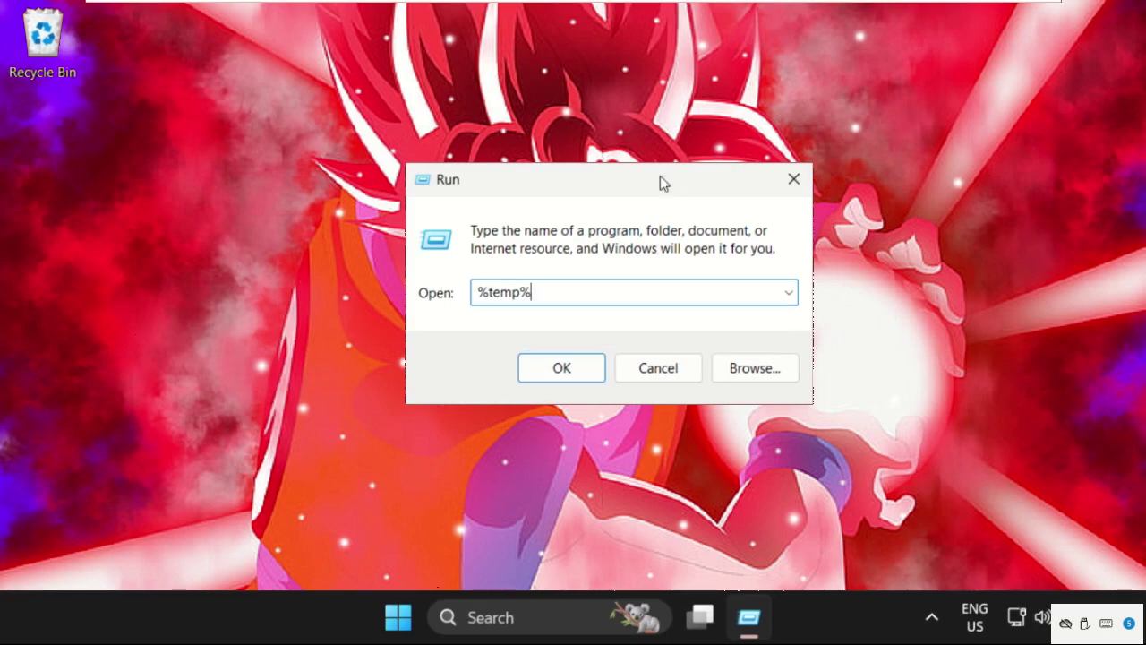
left_click(564, 367)
Step: Delete everything in the AppData\Local\Temp folder, skipping all current items that are in use, and close the folder window
left_click(553, 381)
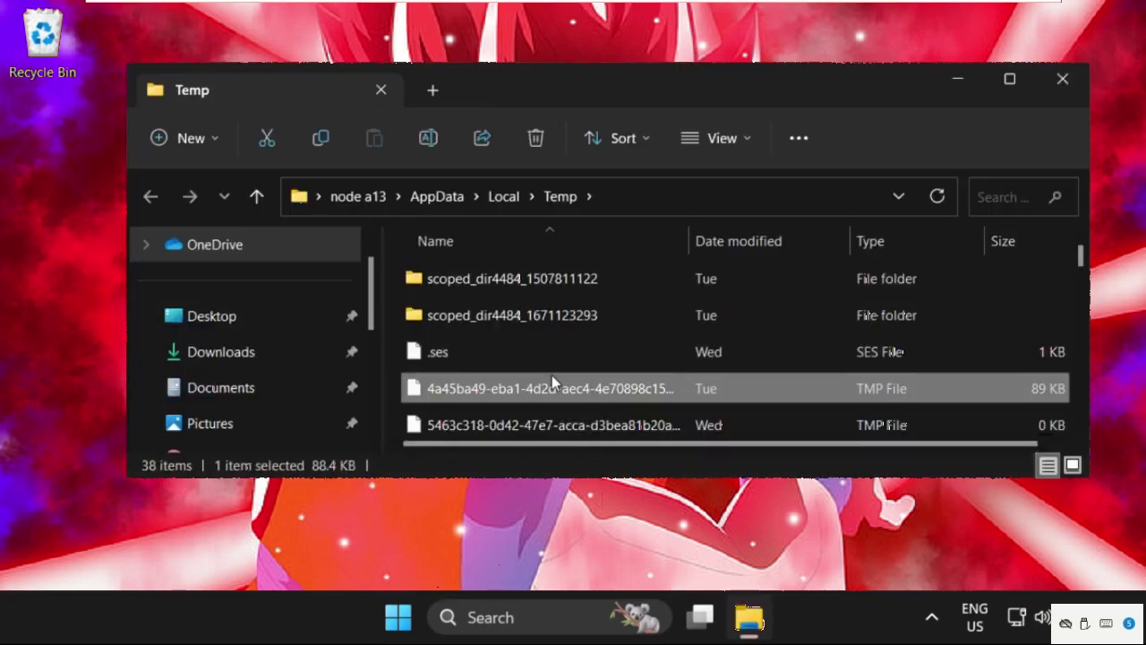
key("ctrl+a")
right_click(552, 375)
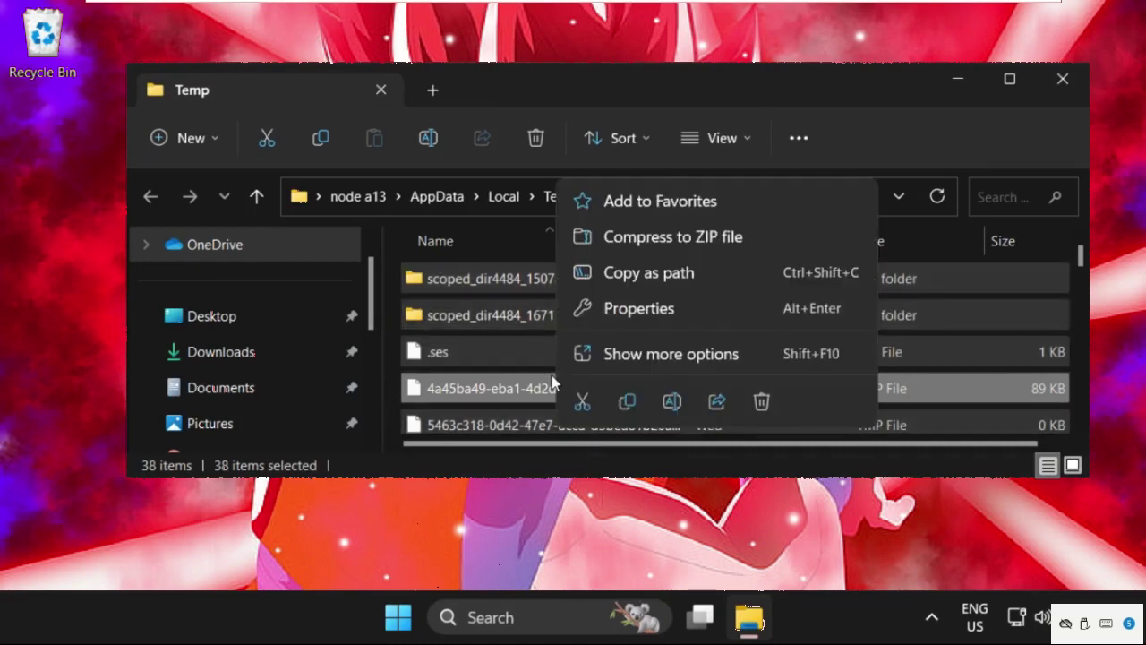
left_click(770, 401)
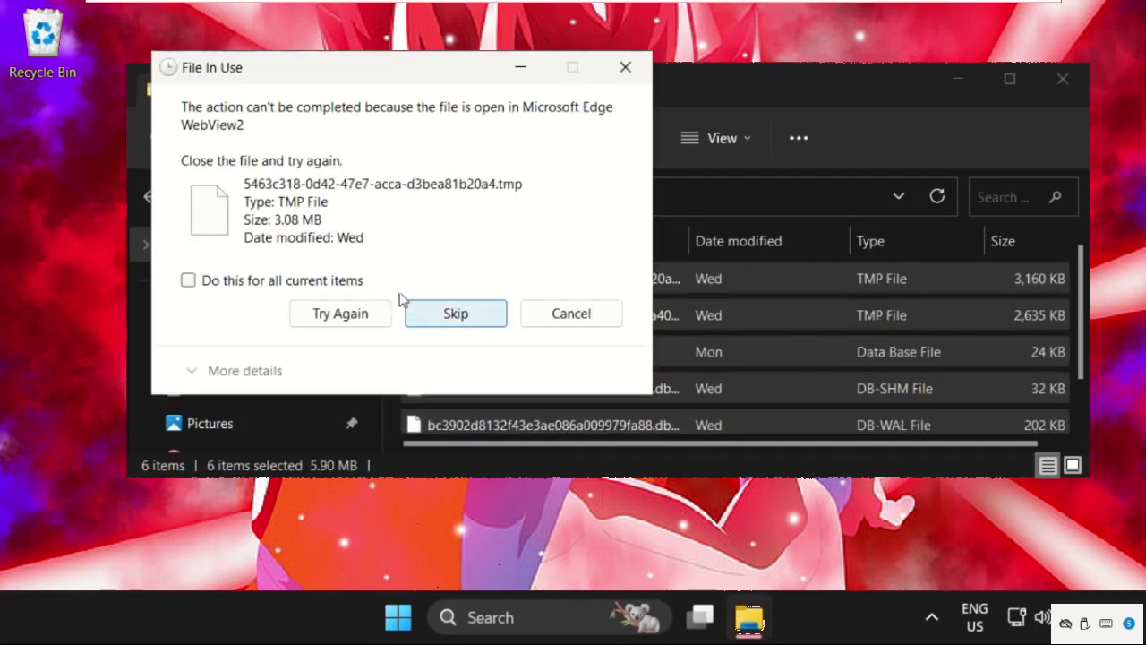
left_click(270, 281)
left_click(332, 315)
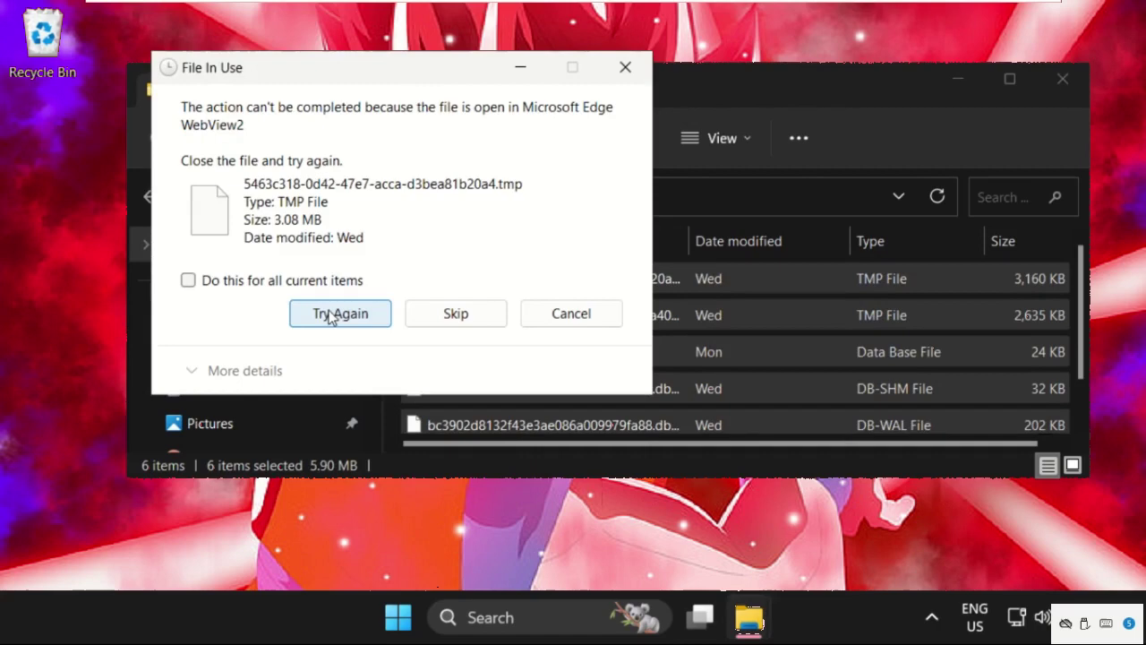
left_click(242, 283)
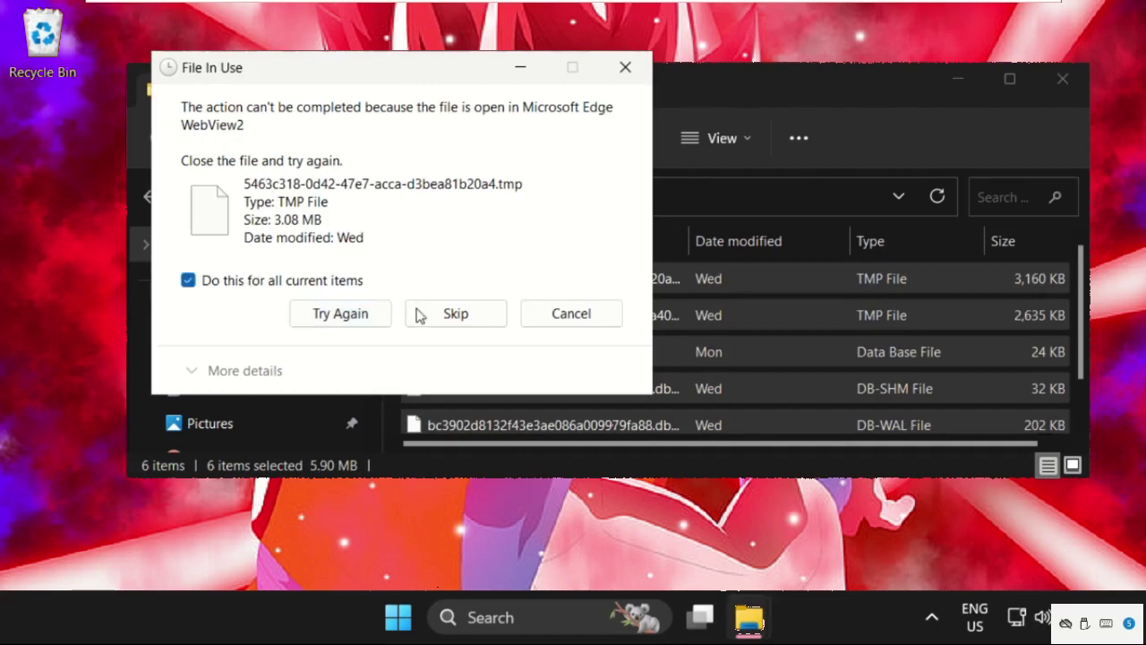
left_click(459, 314)
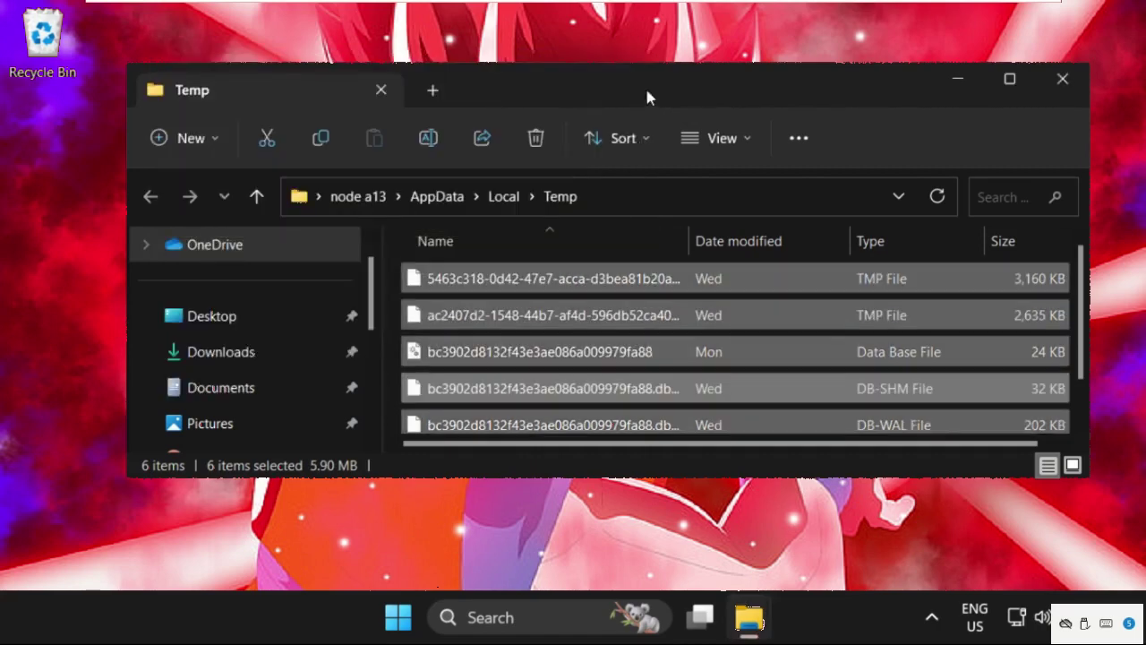
left_click(1063, 80)
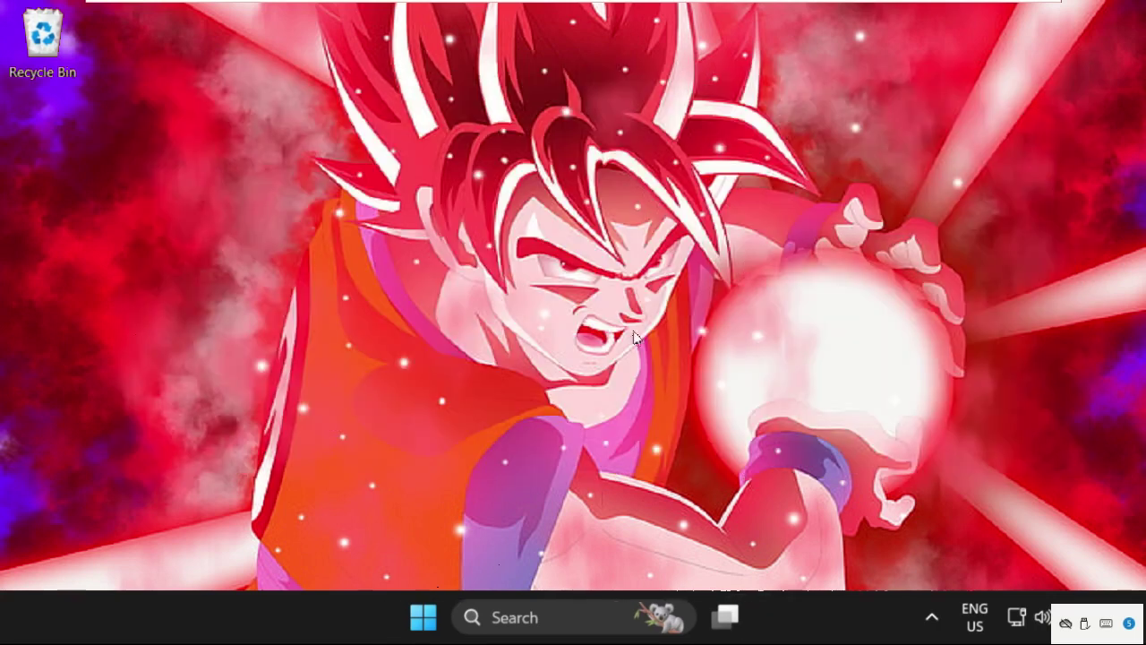
Step: Search Windows for "setting", open Settings and go to the Startup page under Apps
left_click(517, 616)
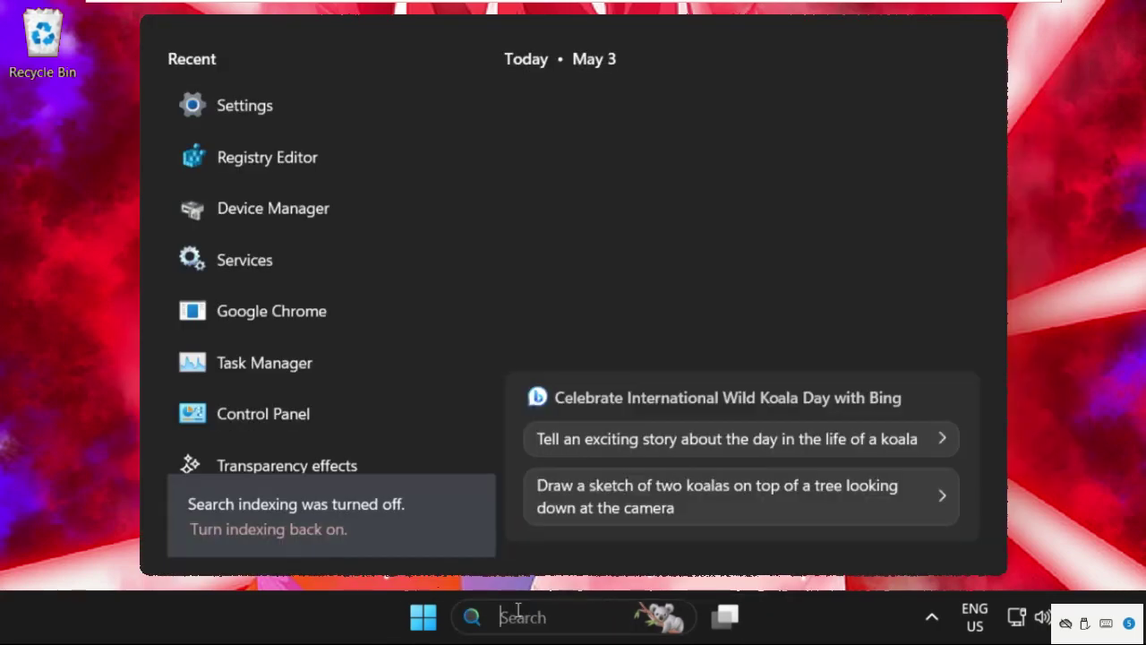
type("setting")
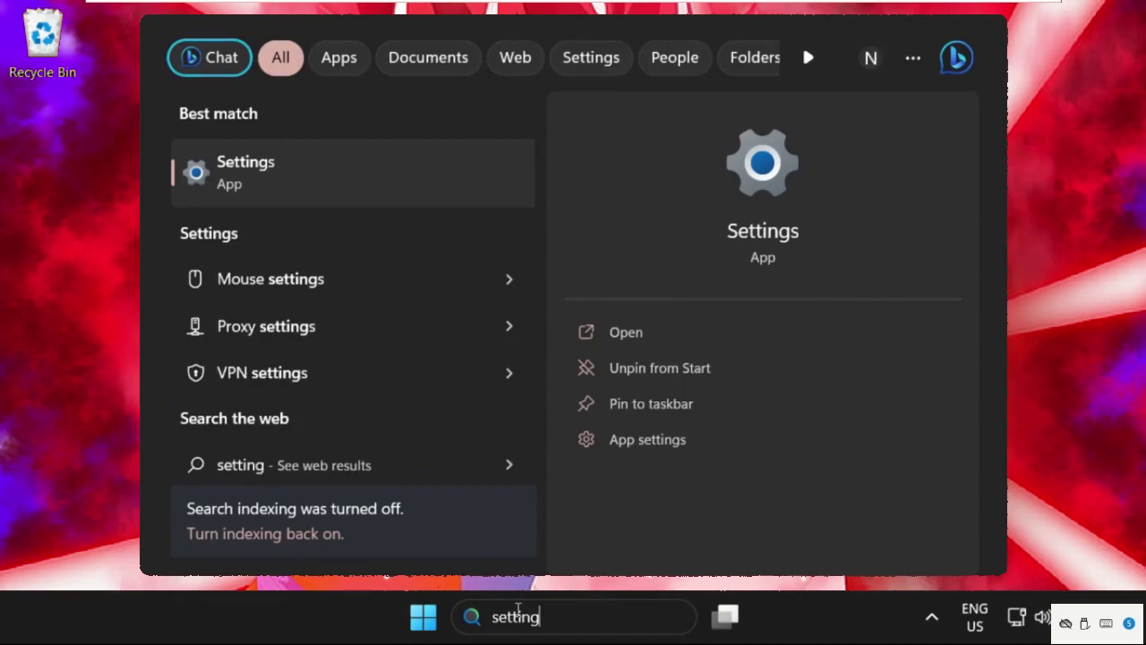
left_click(325, 181)
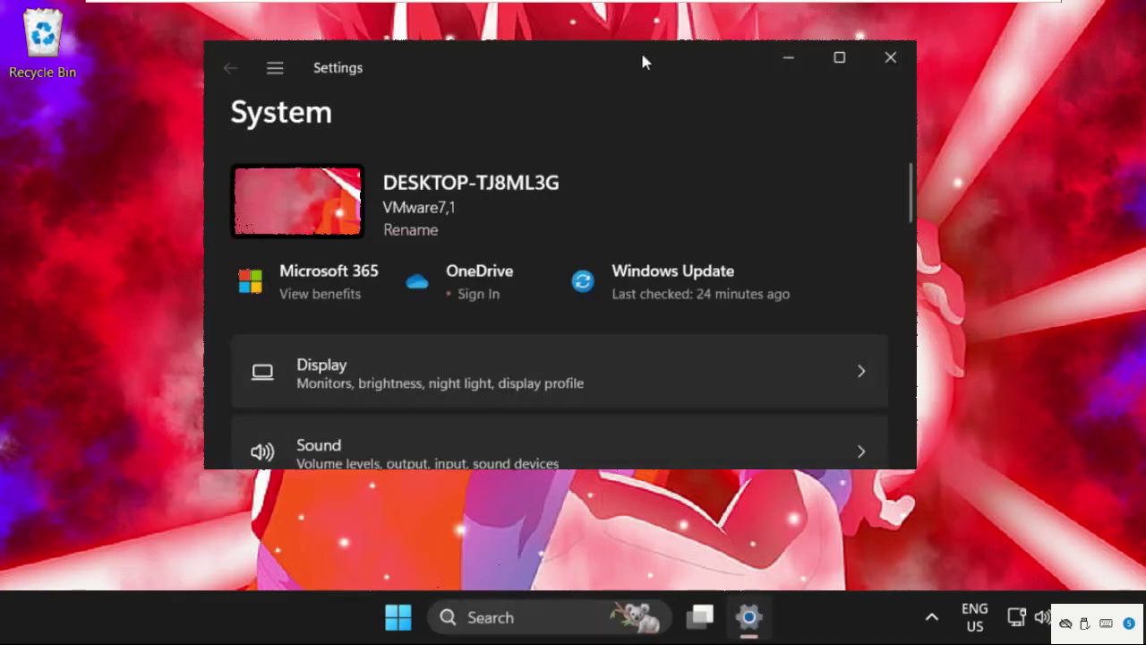
double_click(643, 61)
left_click(118, 420)
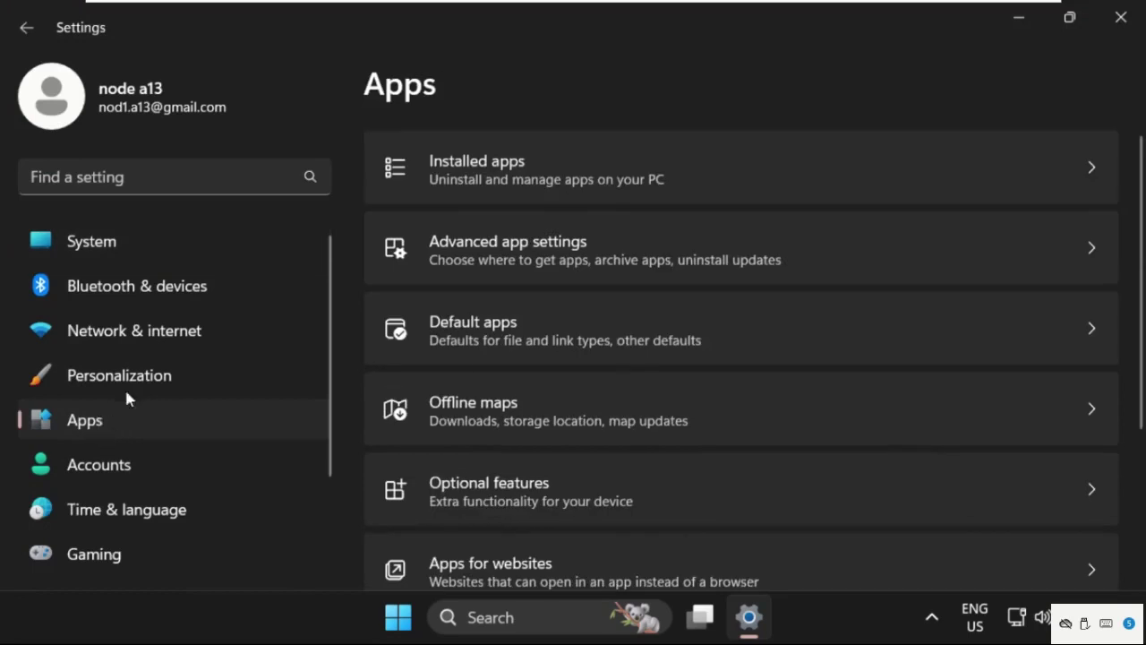
double_click(614, 28)
scroll(509, 358, "down", 4)
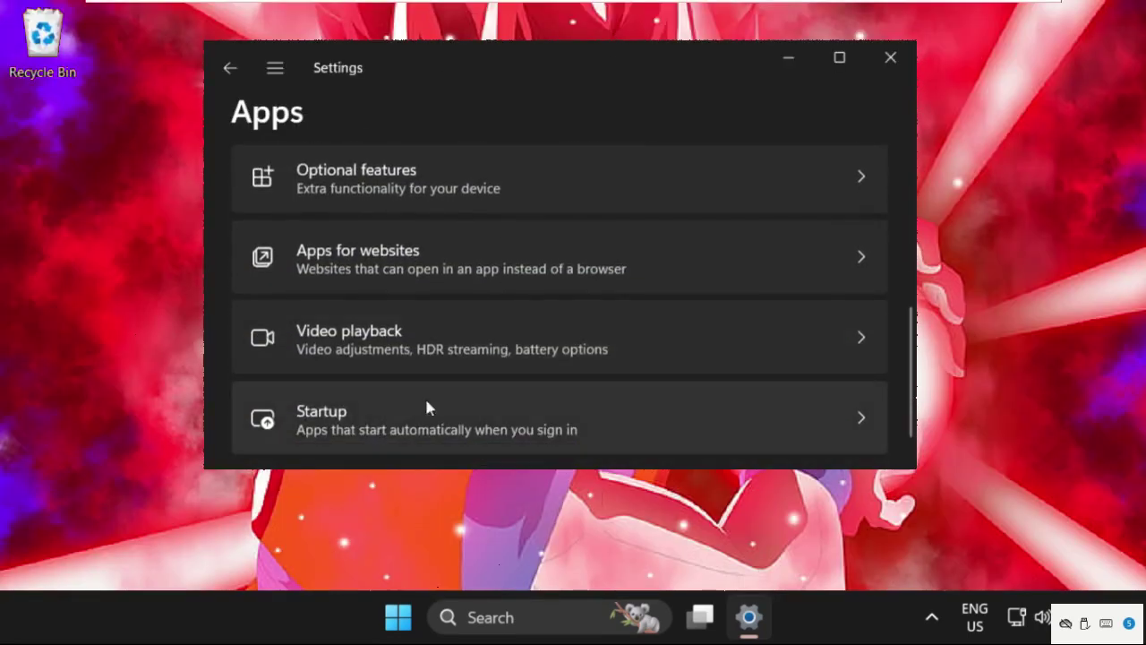
left_click(402, 405)
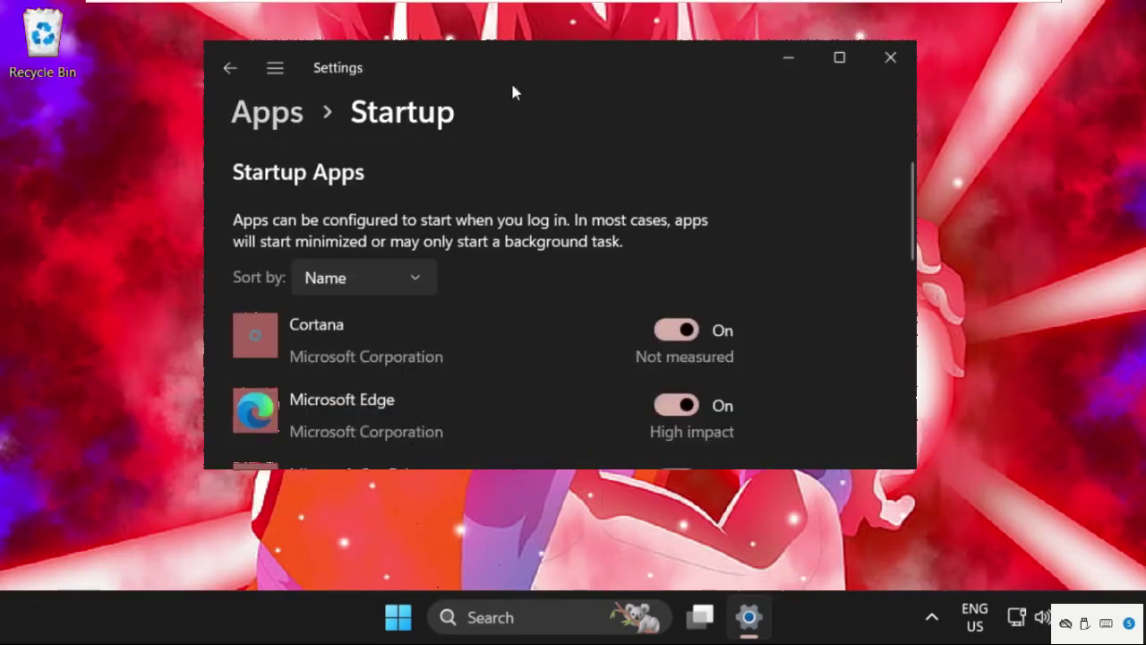
Step: Turn off automatic startup for Microsoft Edge, Microsoft OneDrive and Microsoft Teams
left_click_drag(716, 78, 624, 117)
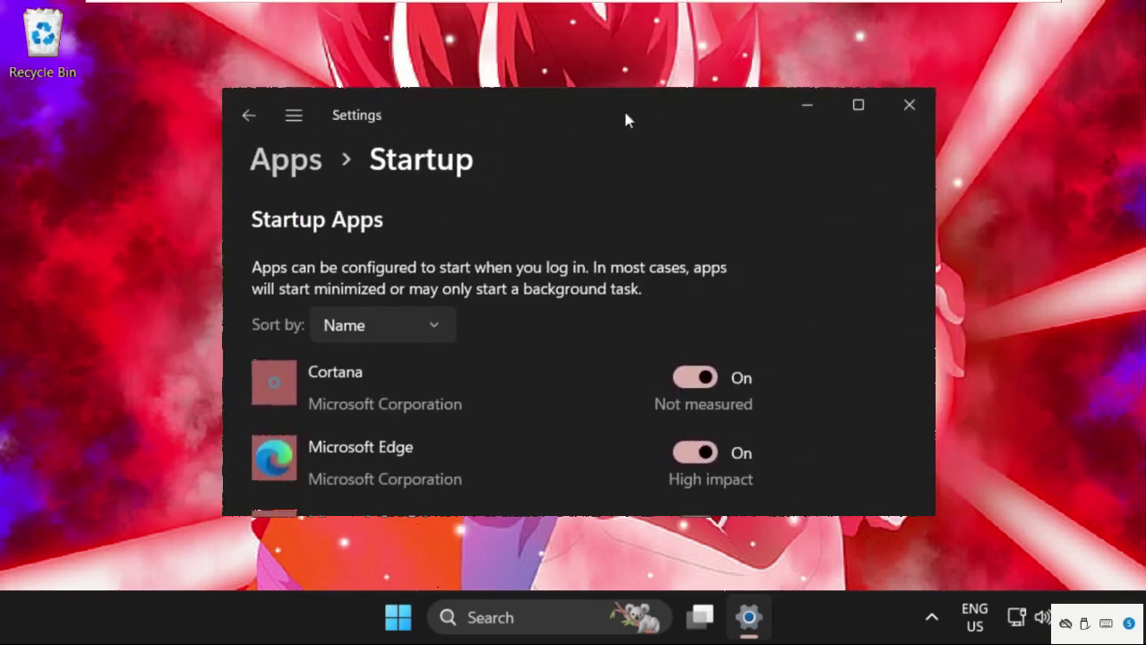
scroll(587, 392, "down", 2)
scroll(626, 376, "down", 1)
scroll(541, 344, "up", 2)
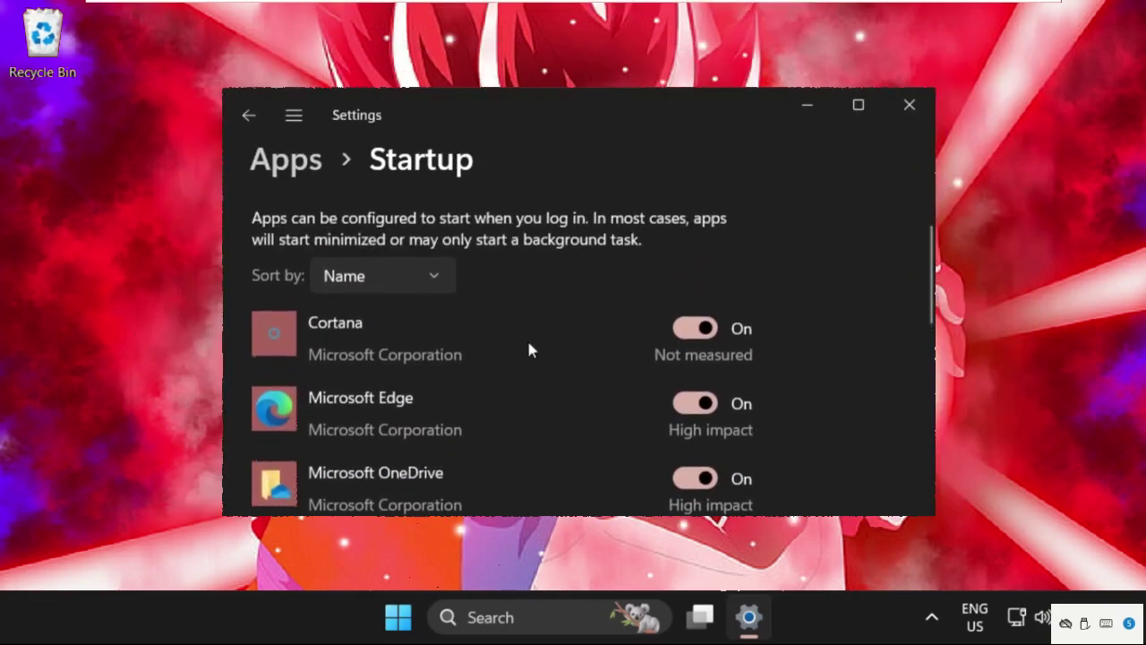
scroll(719, 374, "down", 2)
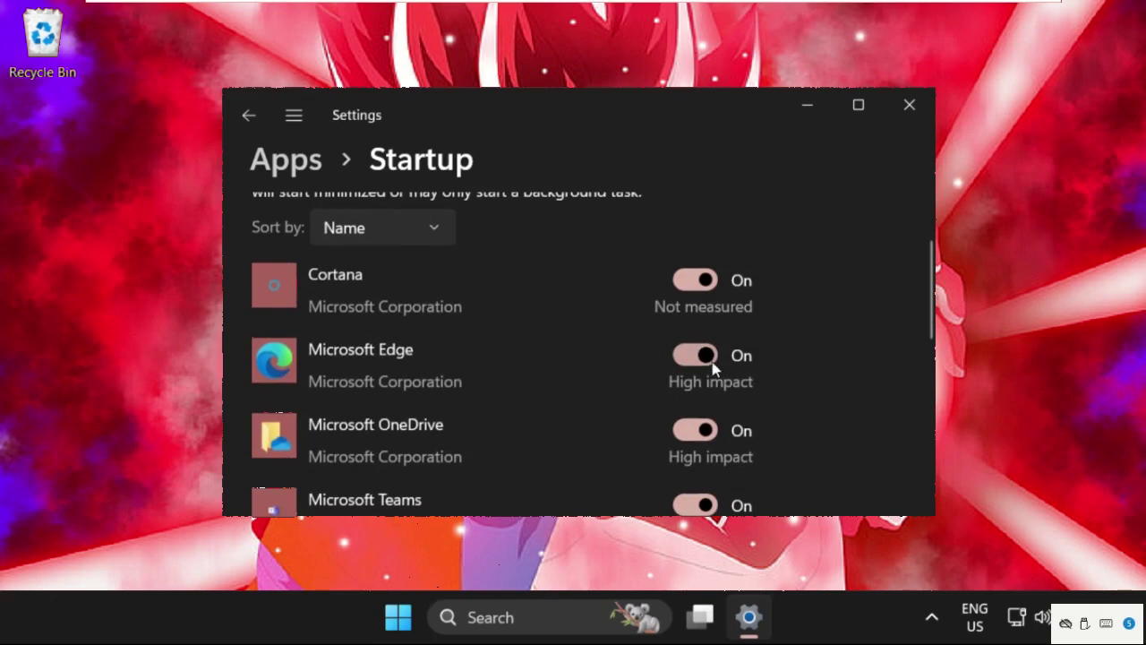
left_click(707, 356)
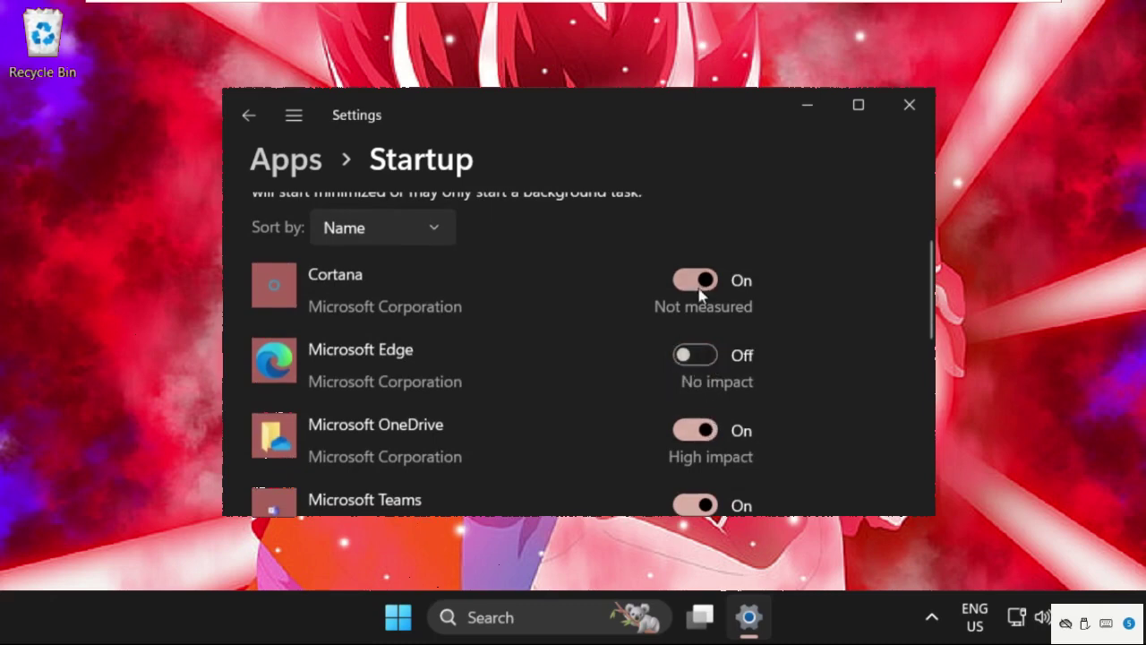
scroll(702, 429, "down", 2)
left_click(698, 383)
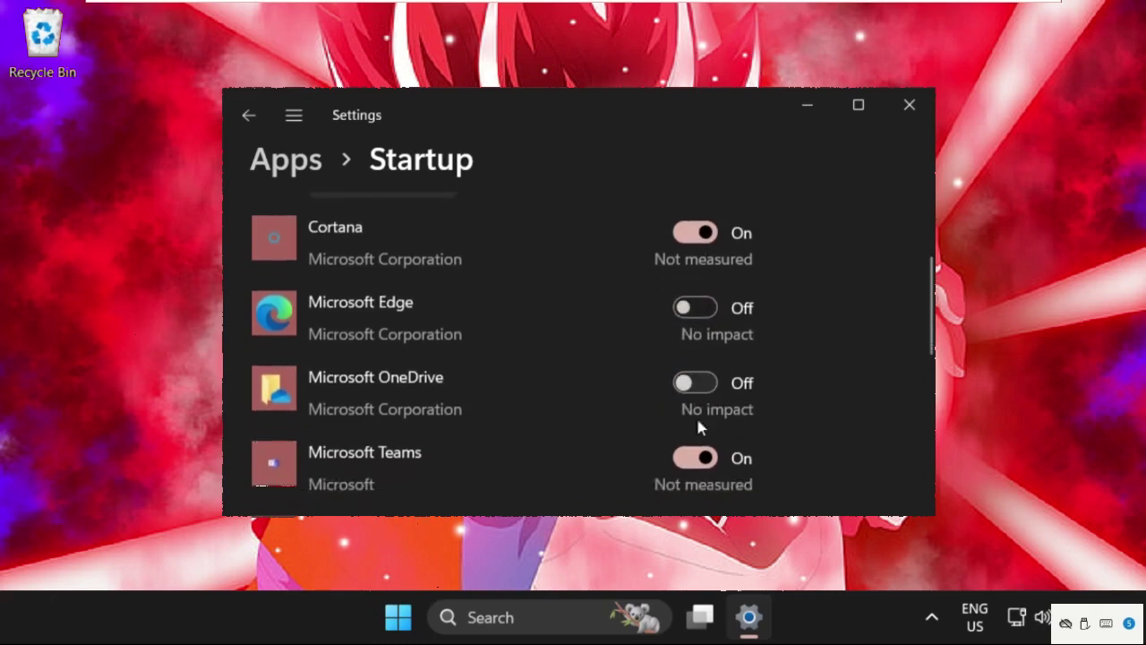
left_click(706, 464)
Step: Turn off automatic startup for Terminal, Update, Windows Security notification icon and Xbox App Services
scroll(704, 460, "down", 4)
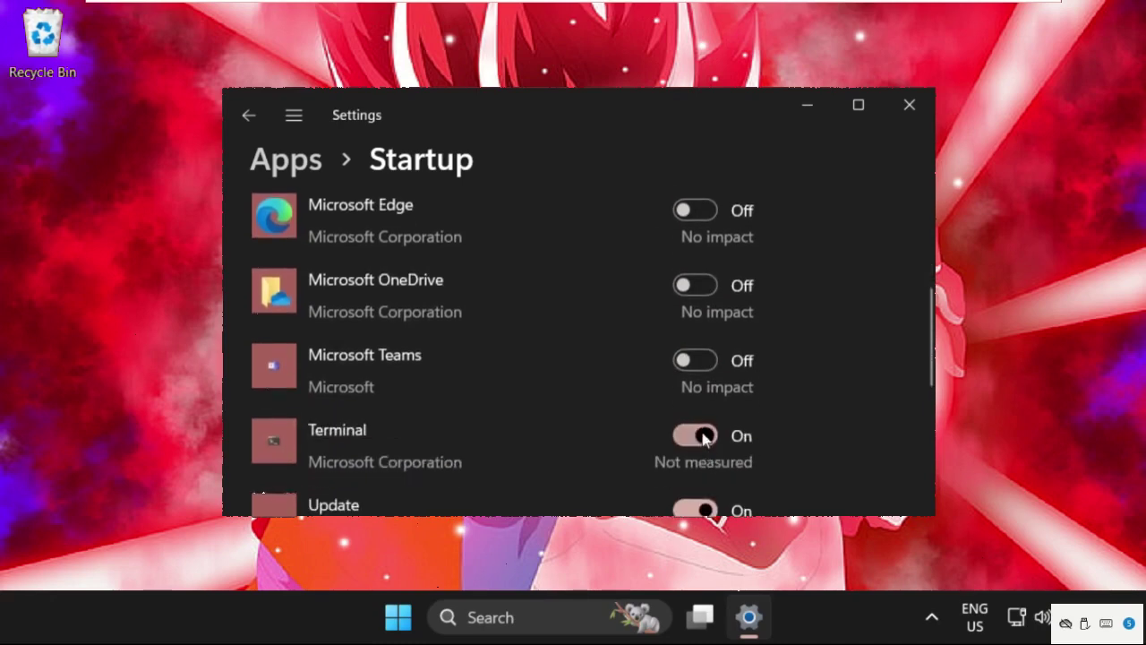
left_click(703, 439)
scroll(705, 438, "down", 4)
left_click(703, 436)
left_click(698, 488)
scroll(680, 421, "down", 5)
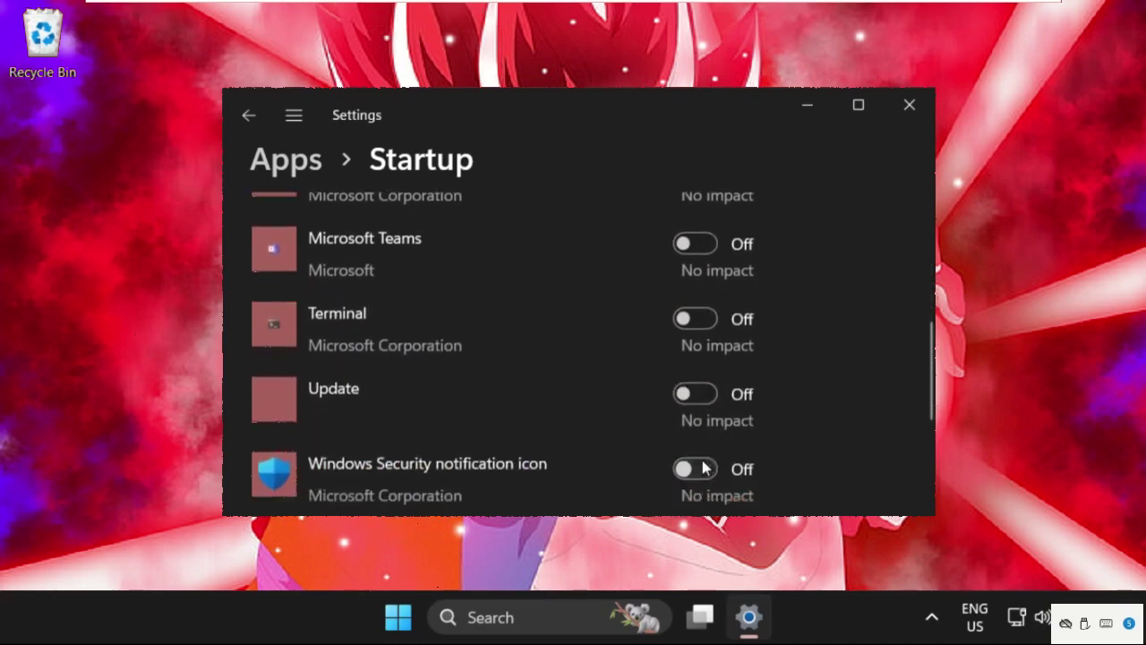
left_click(707, 324)
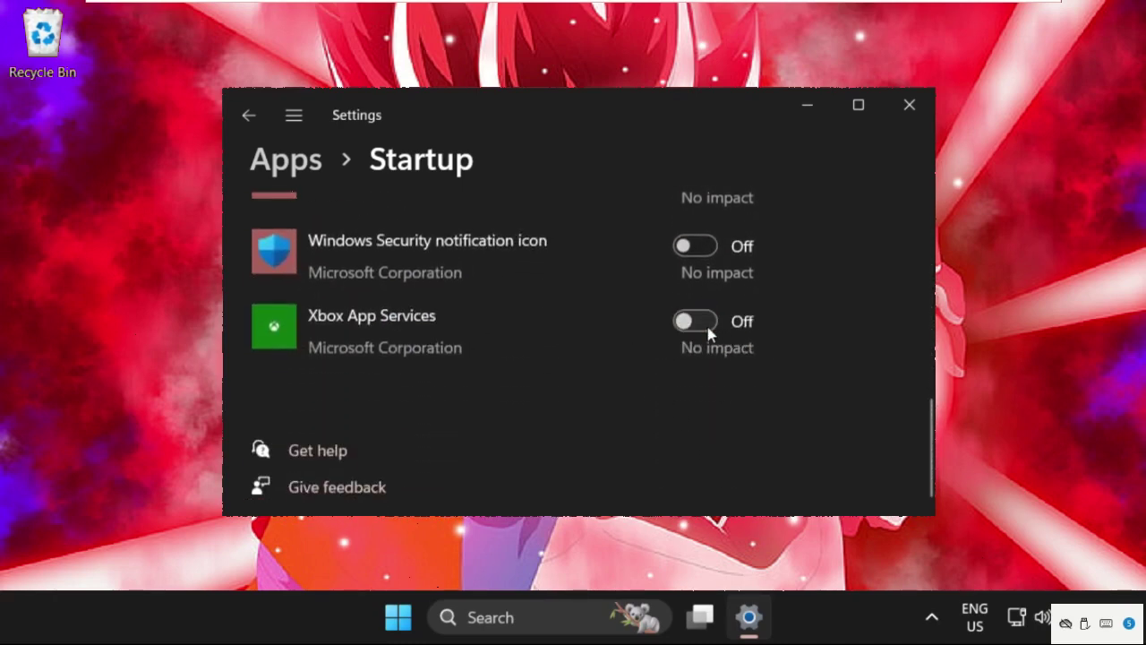
scroll(716, 363, "up", 8)
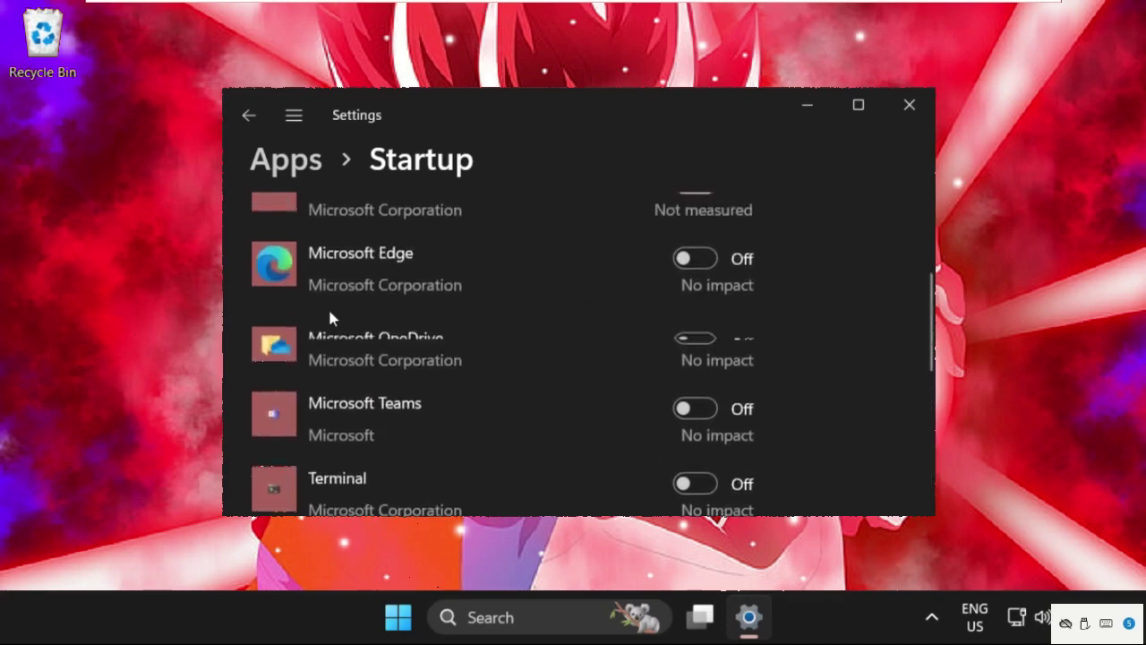
Step: Close Settings and open System Configuration by running msconfig from the Run dialog
scroll(607, 361, "up", 3)
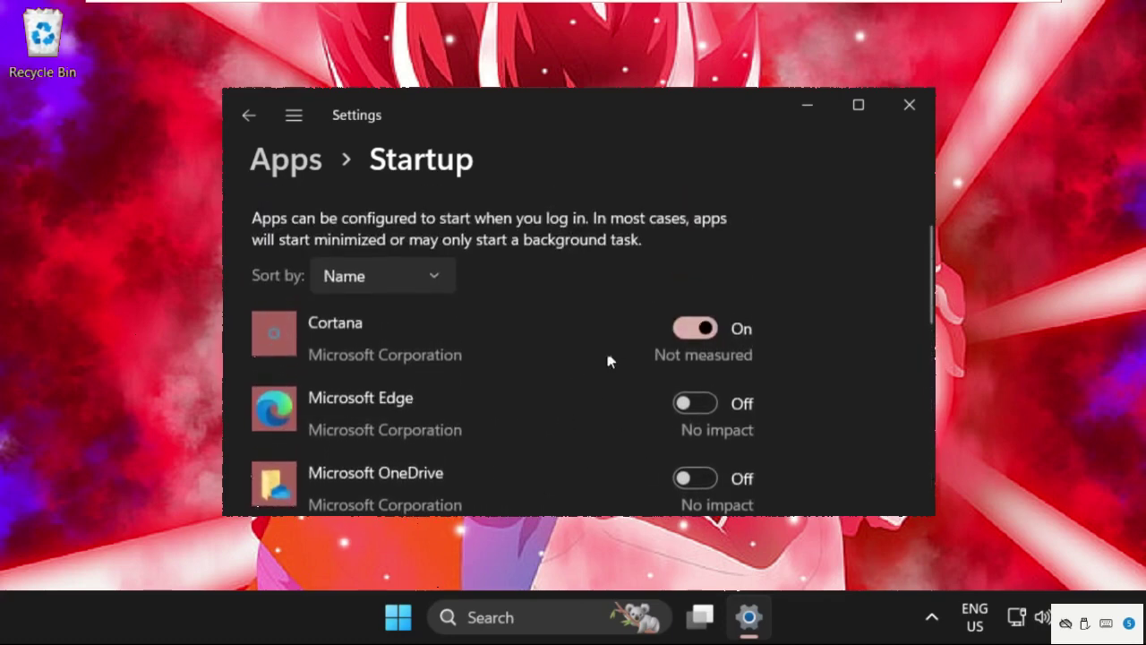
left_click(907, 106)
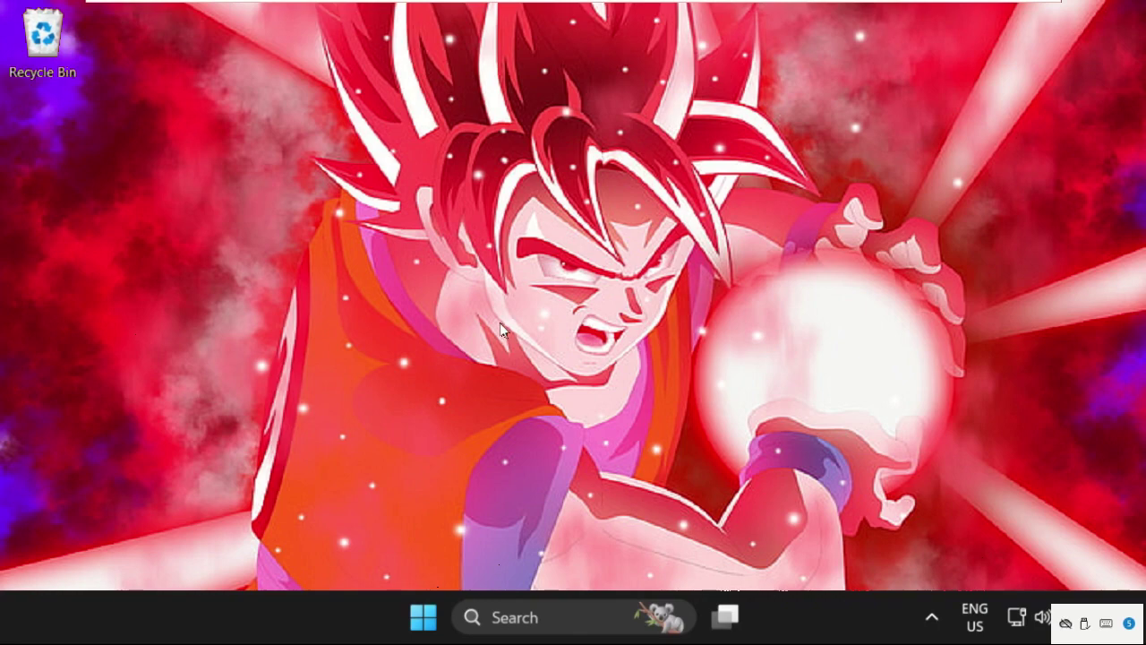
right_click(423, 617)
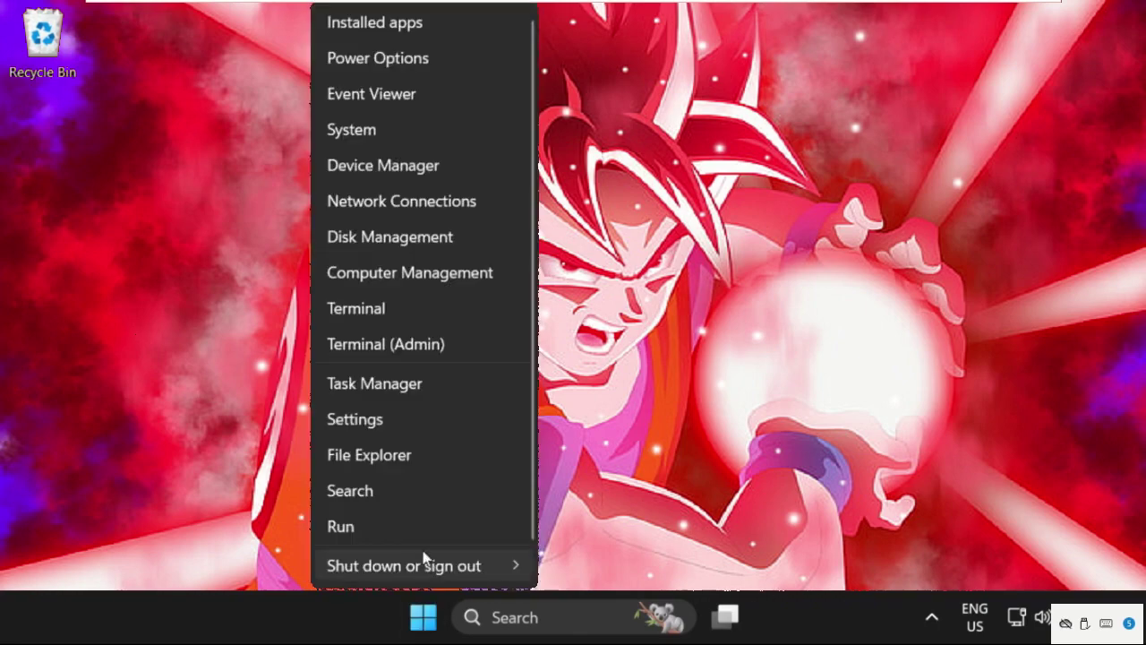
left_click(386, 523)
left_click_drag(260, 357, 677, 221)
key("BackSpace")
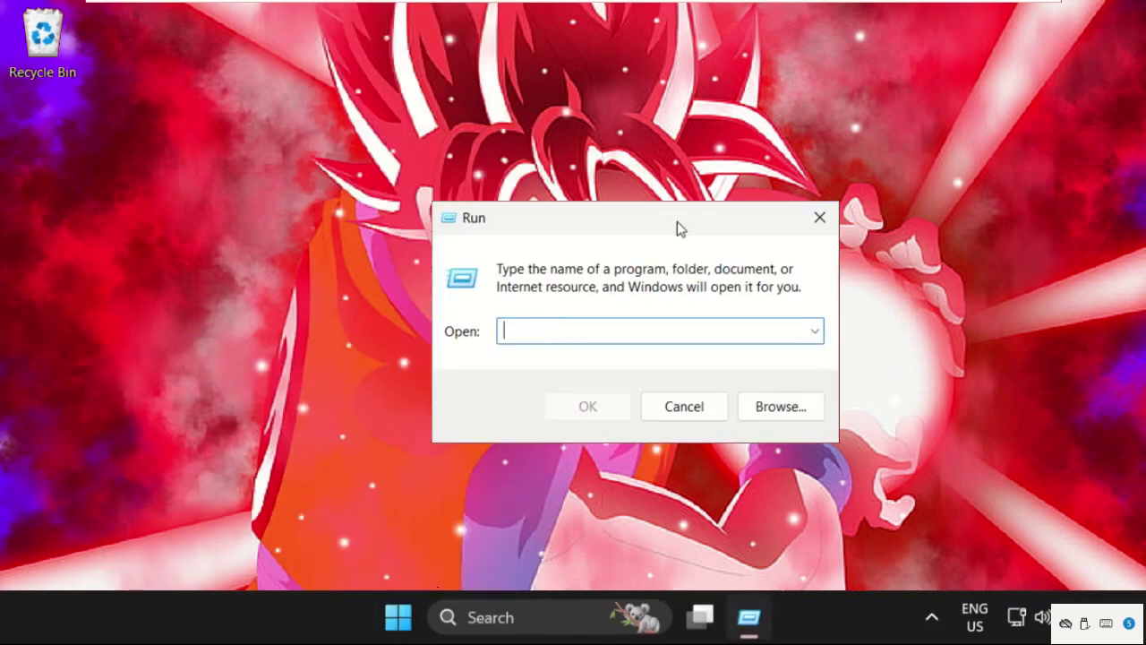
type("msconfig")
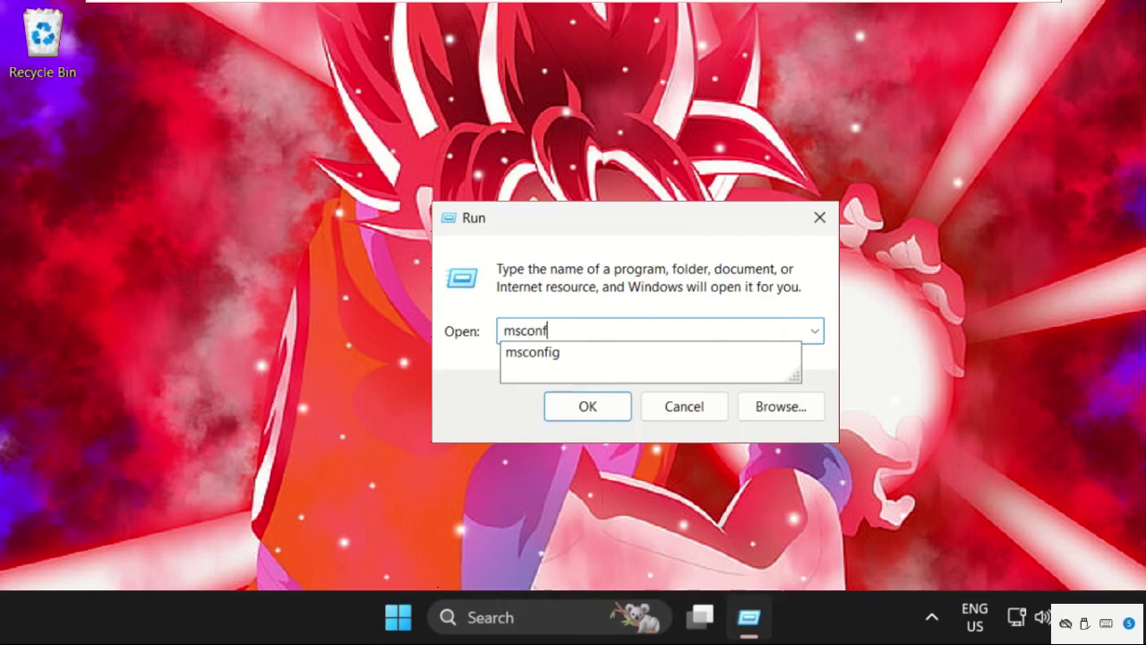
left_click(553, 408)
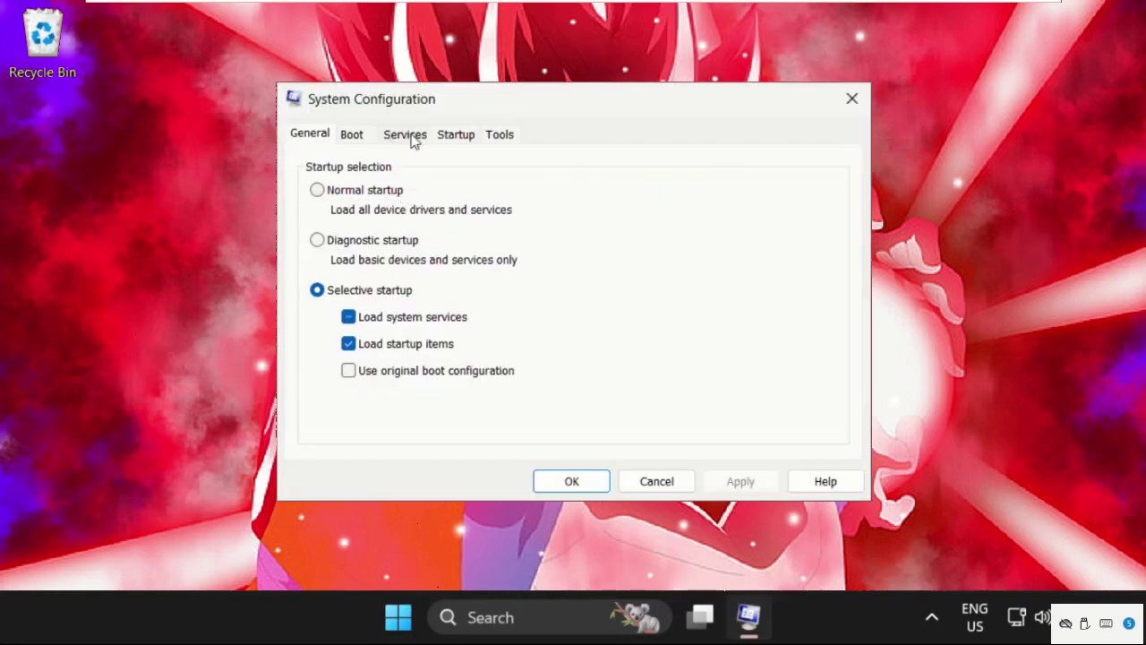
Step: Hide all Microsoft services in System Configuration's list of services and accept the configuration
left_click(411, 136)
left_click(307, 447)
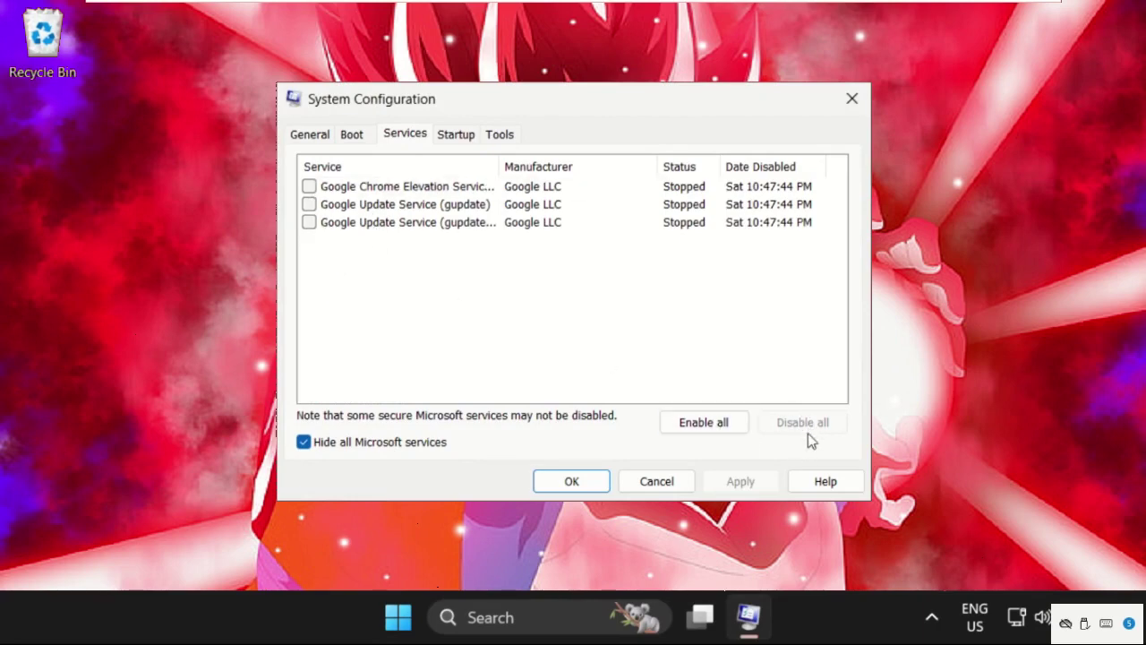
left_click(586, 482)
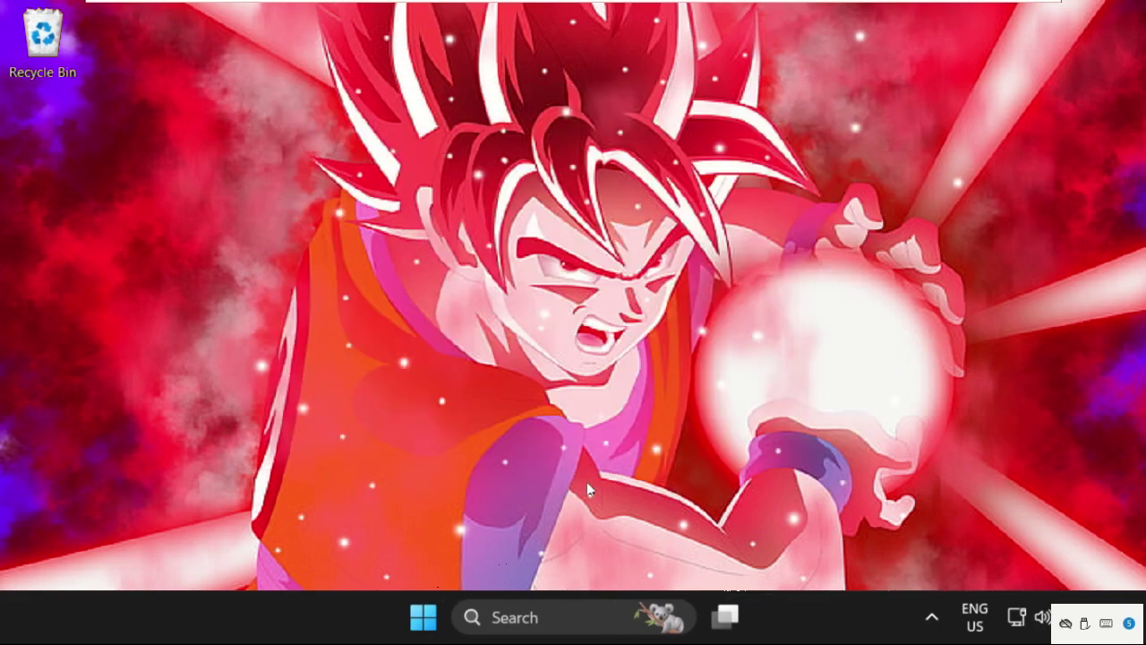
Step: Bring up the computer's power options with the shut down and restart choices
left_click(423, 617)
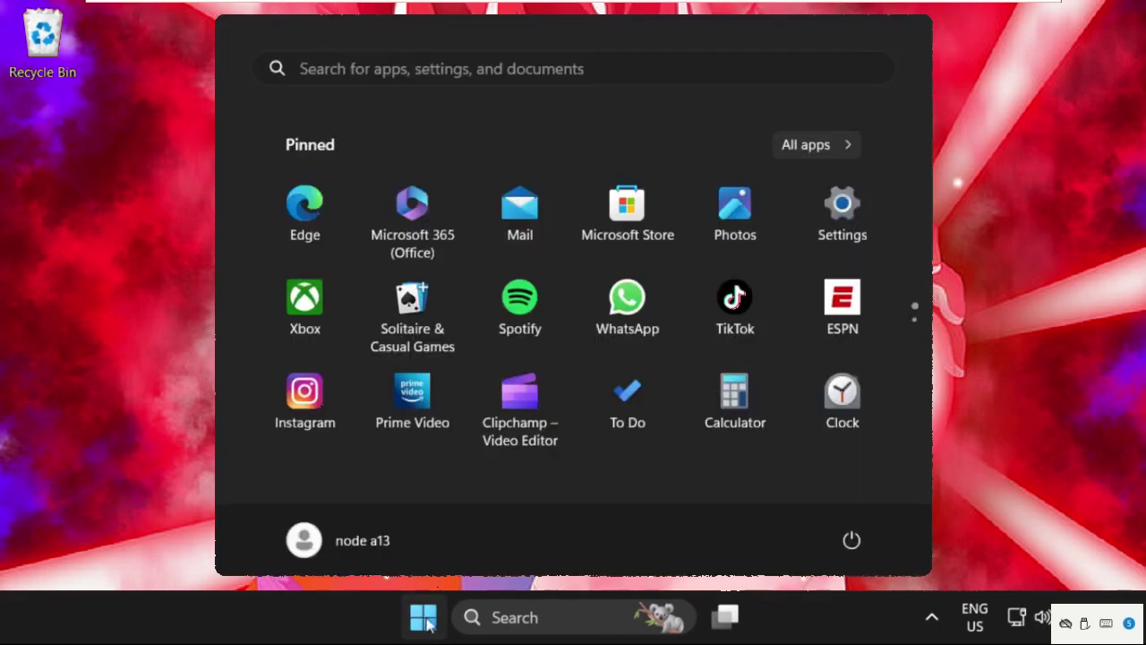
left_click(852, 540)
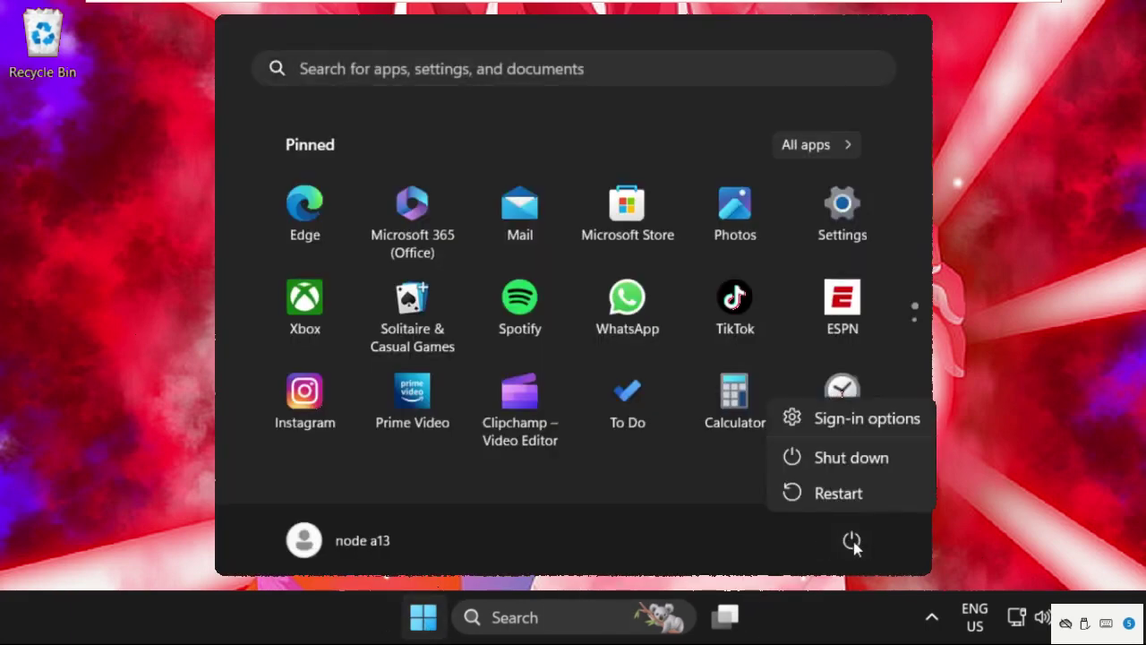